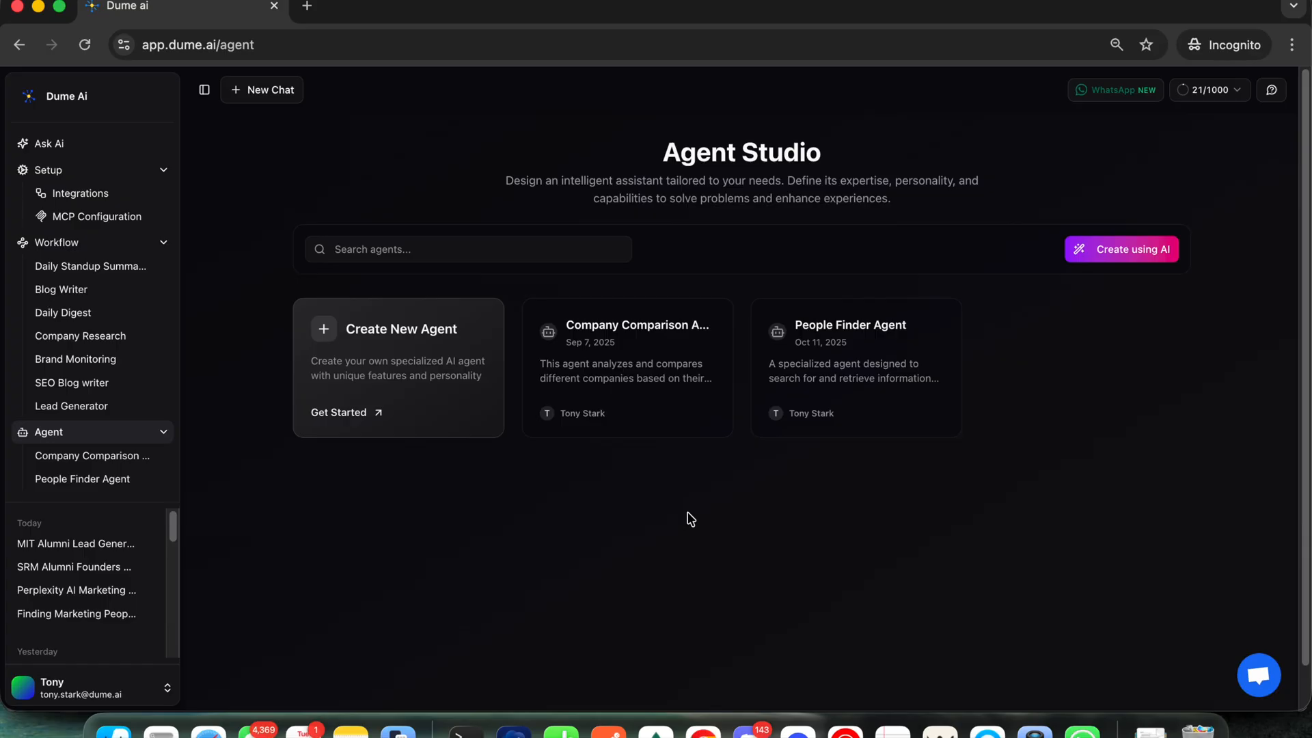
# Step: Look over the blank form for creating a new agent manually, and close it without creating anything
pyautogui.click(392, 345)
pyautogui.scroll(-3, 588, 395)
pyautogui.scroll(3, 588, 395)
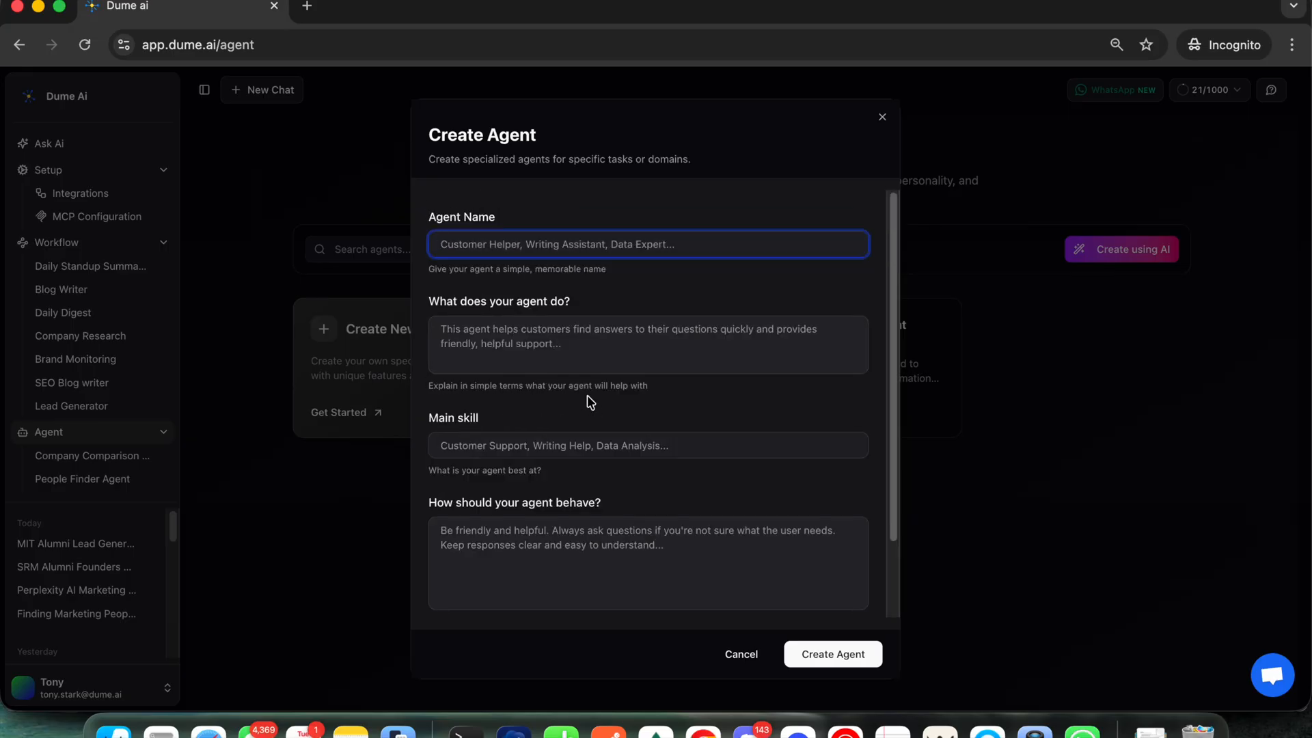
pyautogui.click(882, 117)
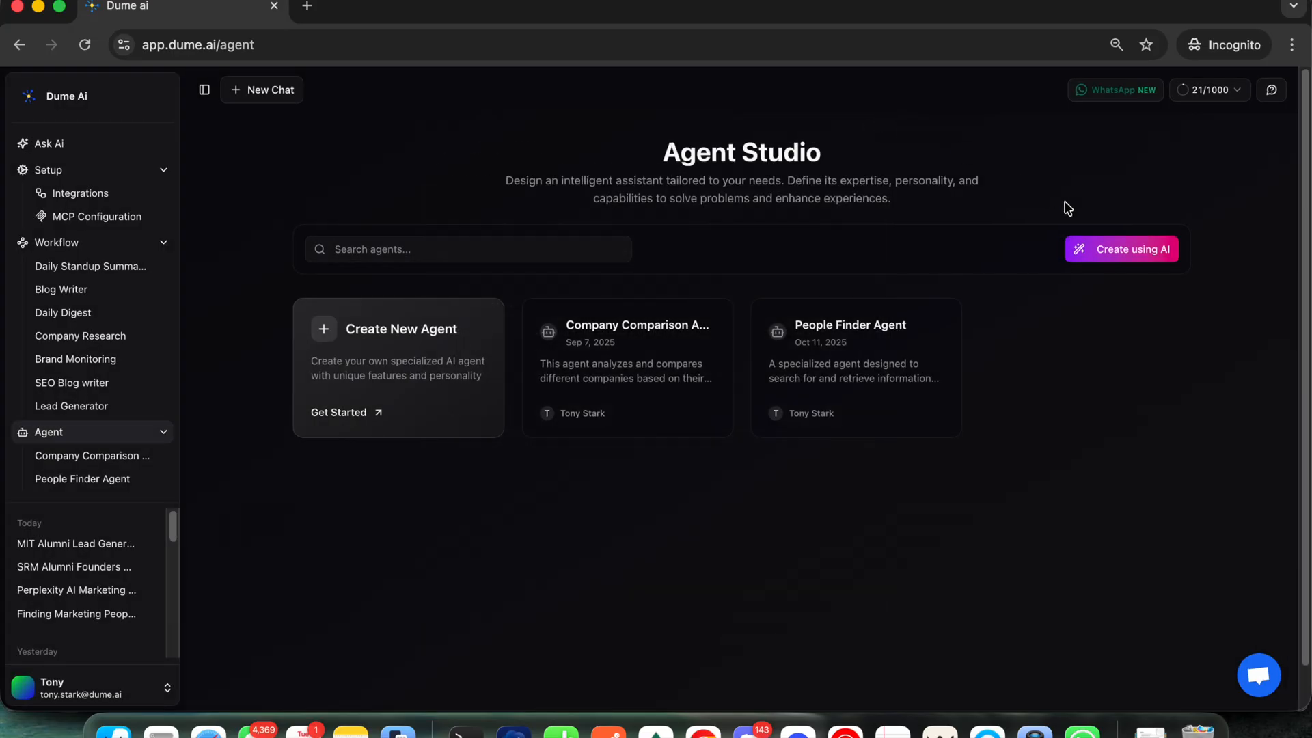
# Step: View the AI-based agent creation form with its Agent Requirements field, and close it without generating an agent
pyautogui.click(1108, 247)
pyautogui.click(929, 321)
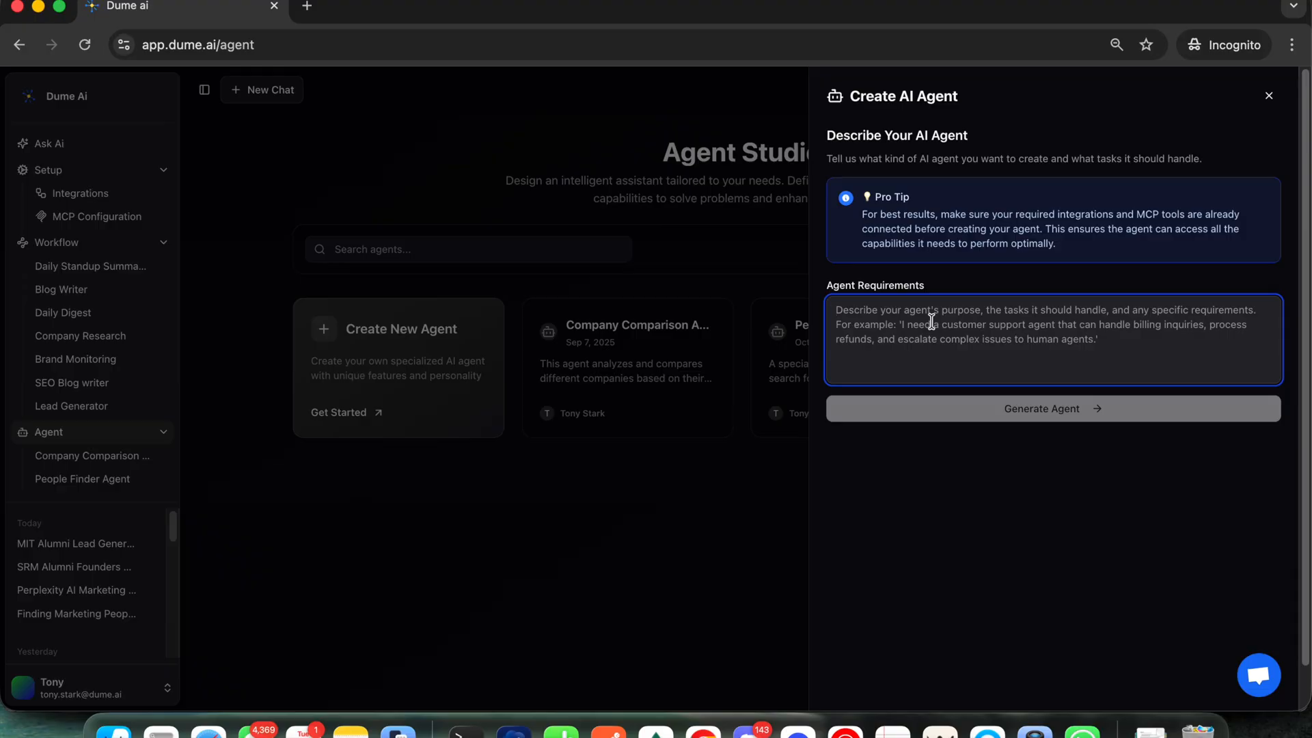
pyautogui.click(1270, 96)
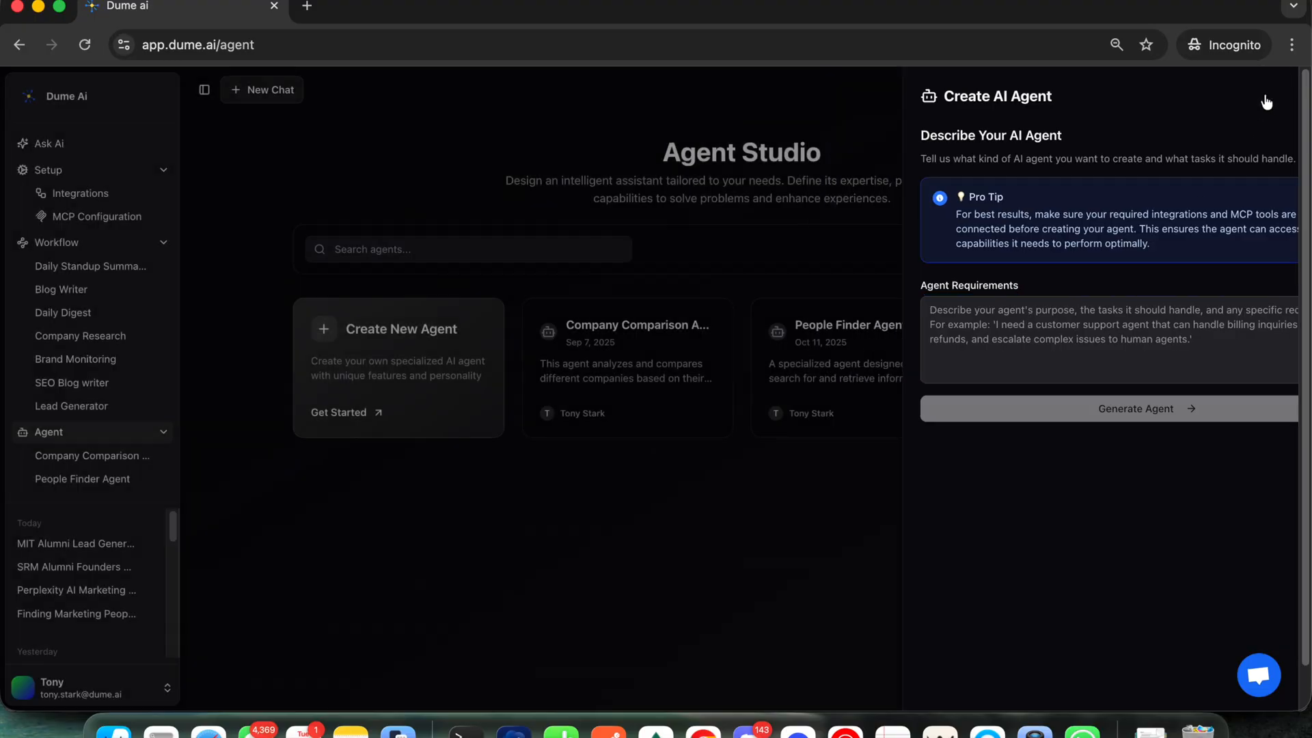
# Step: Reopen the manual Create Agent form and review its name, description, main skill and behaviour fields
pyautogui.click(380, 369)
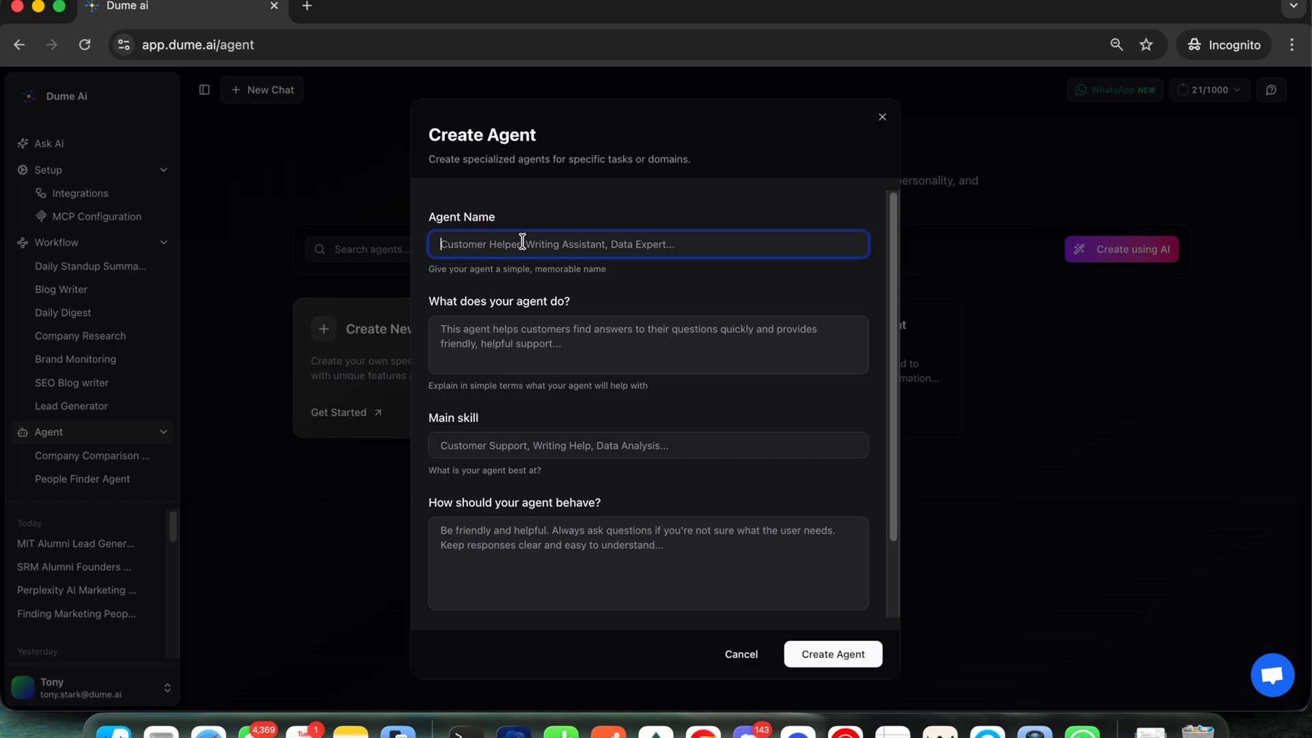
pyautogui.click(464, 329)
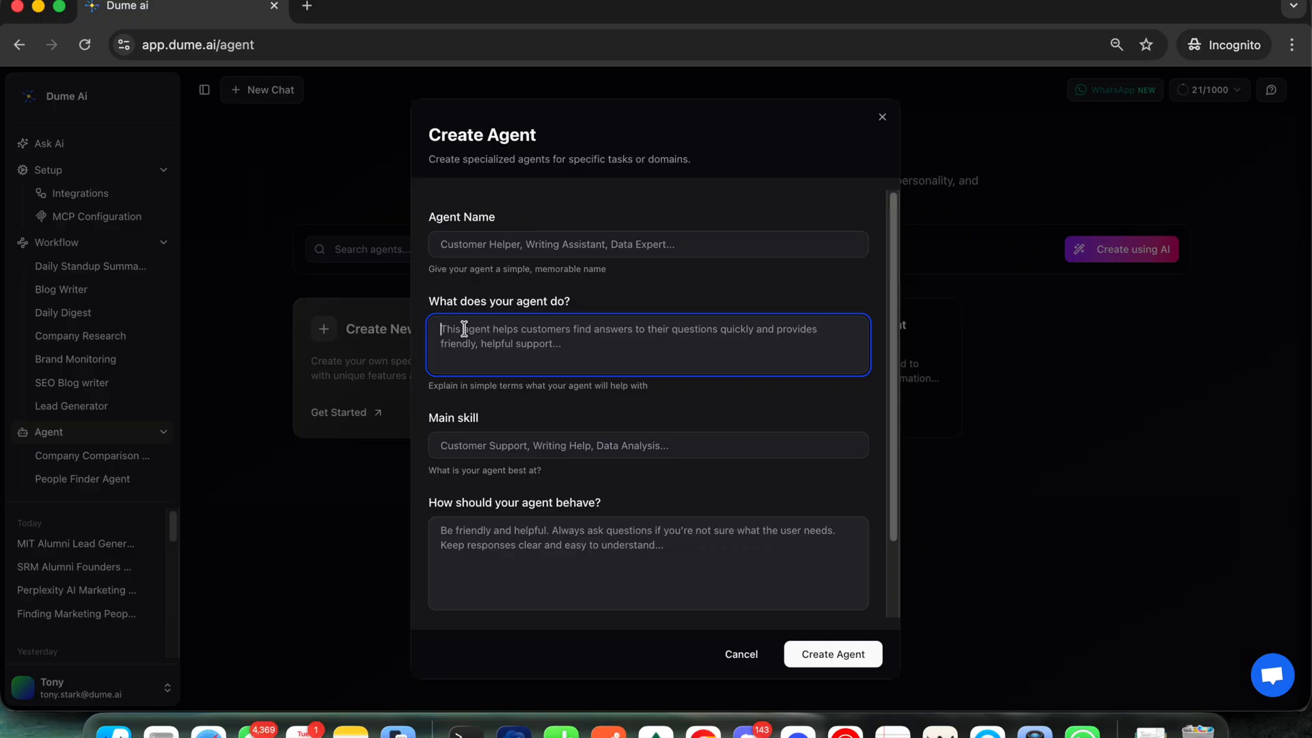
pyautogui.click(523, 411)
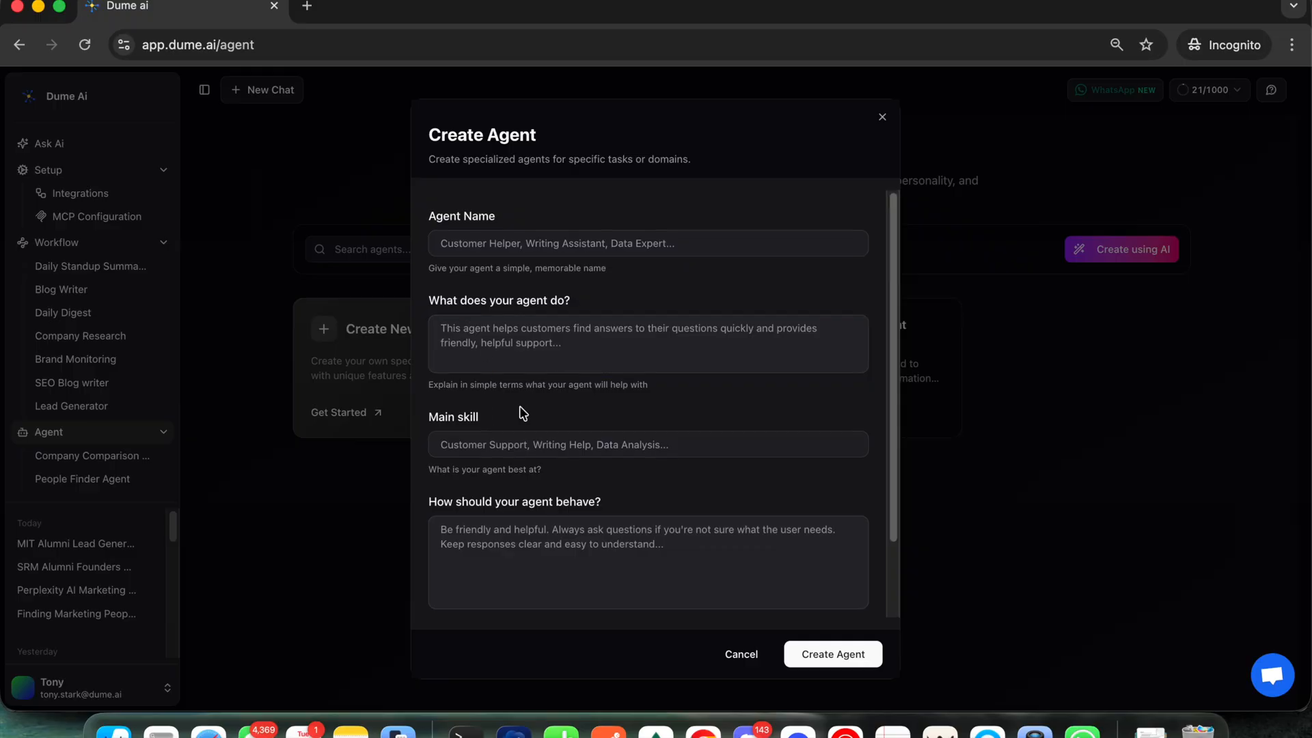
pyautogui.scroll(-2, 523, 412)
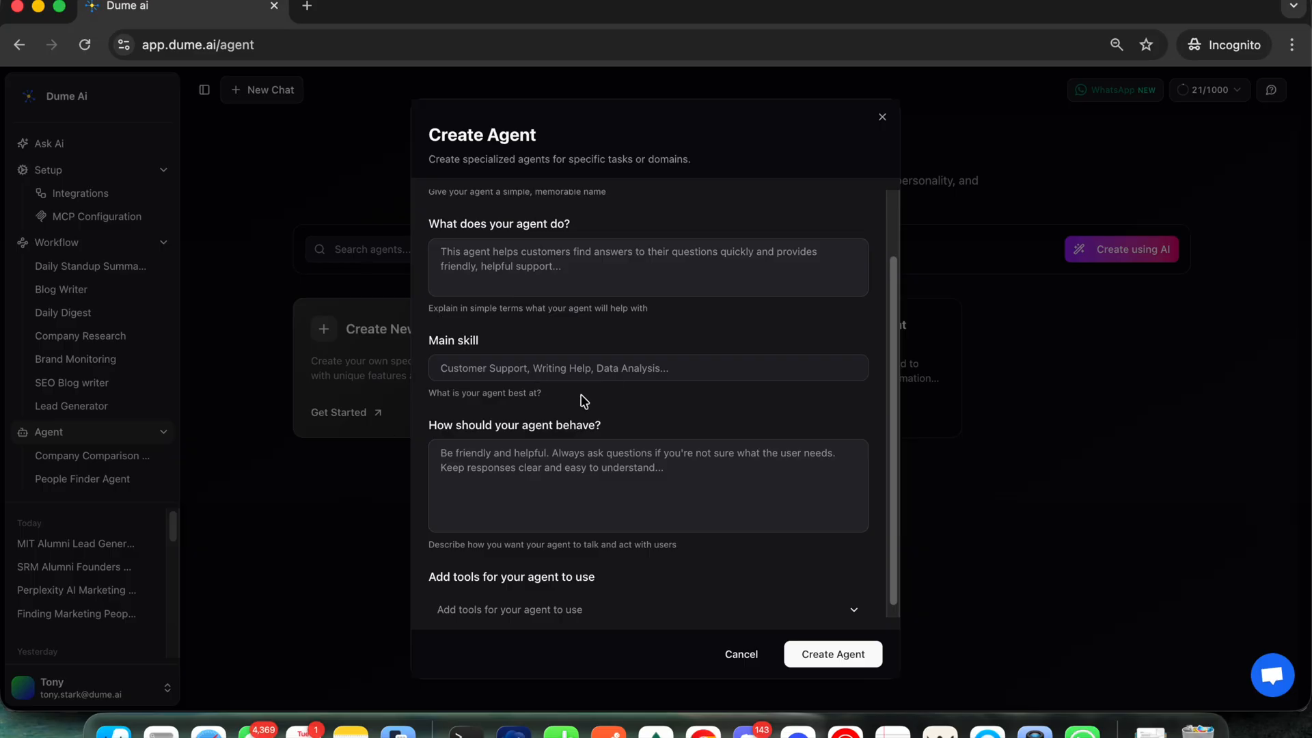
pyautogui.click(517, 373)
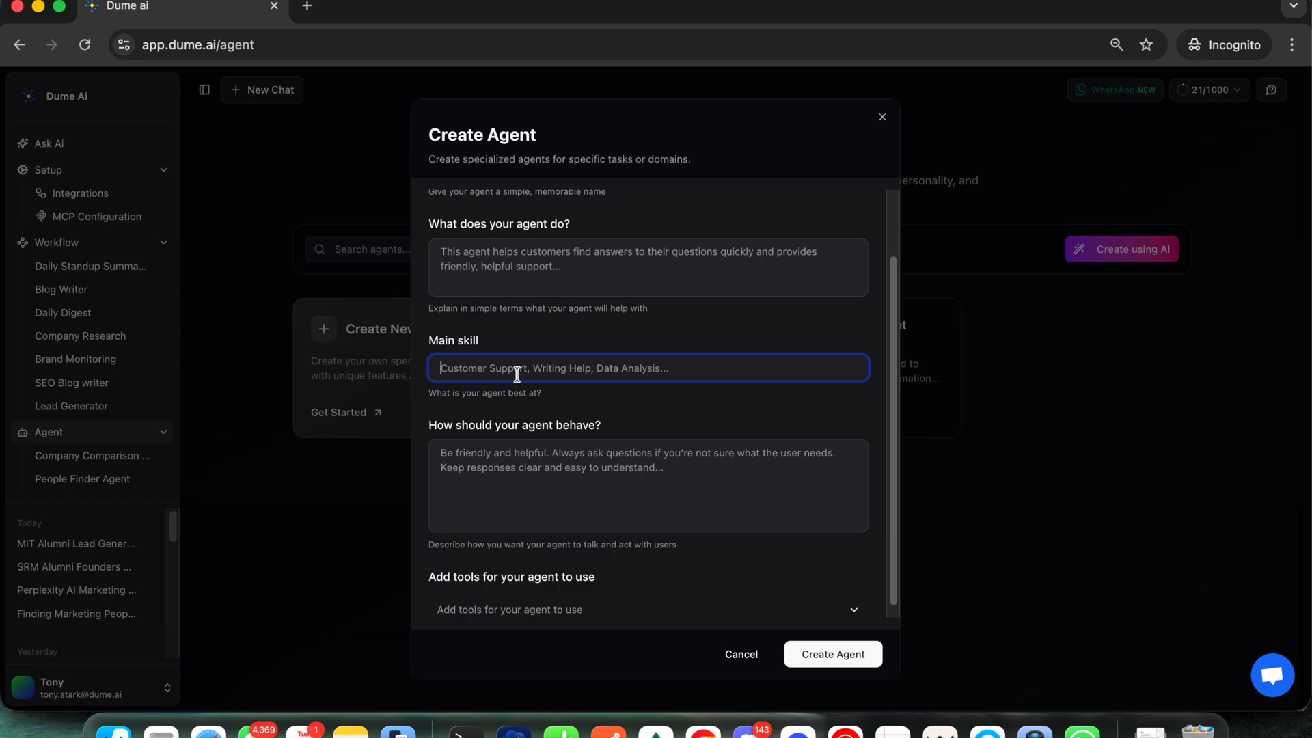
pyautogui.click(514, 477)
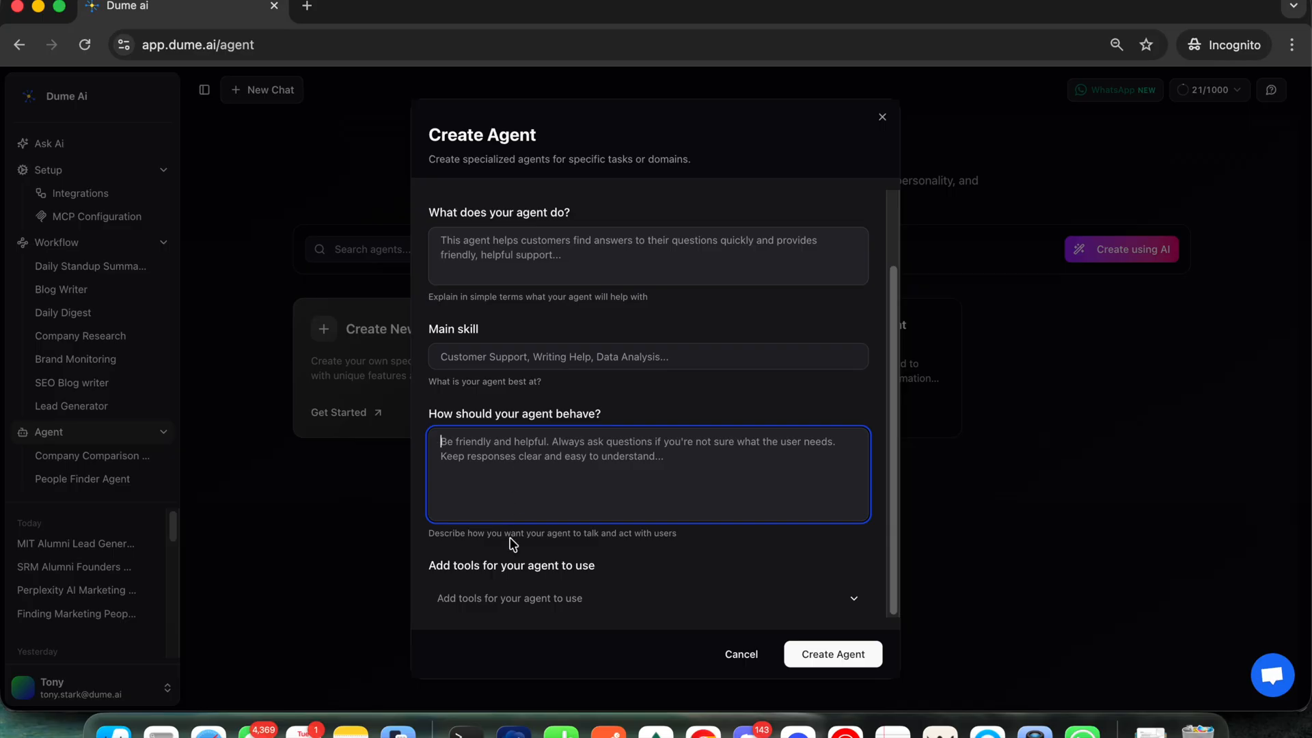
pyautogui.click(627, 573)
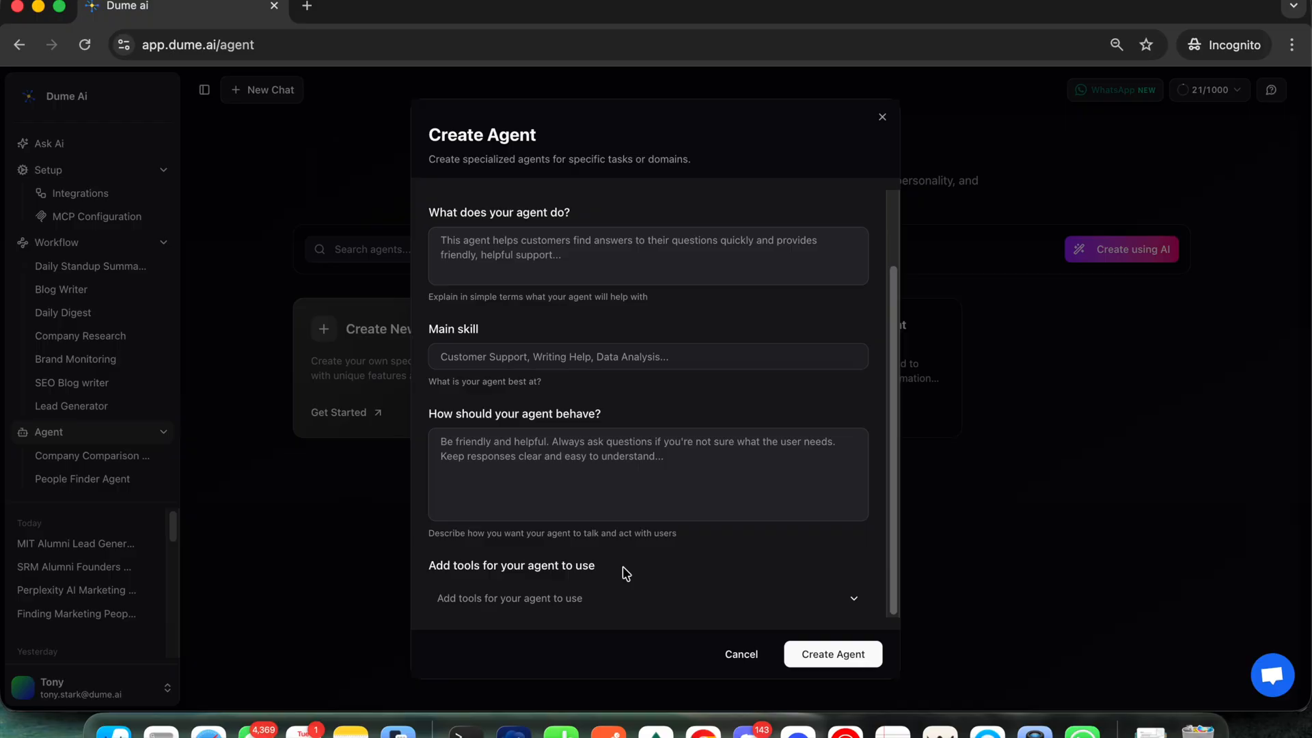
# Step: Examine the integrations, app tools and workflows that can be added to an agent, and close the form without creating one
pyautogui.click(580, 598)
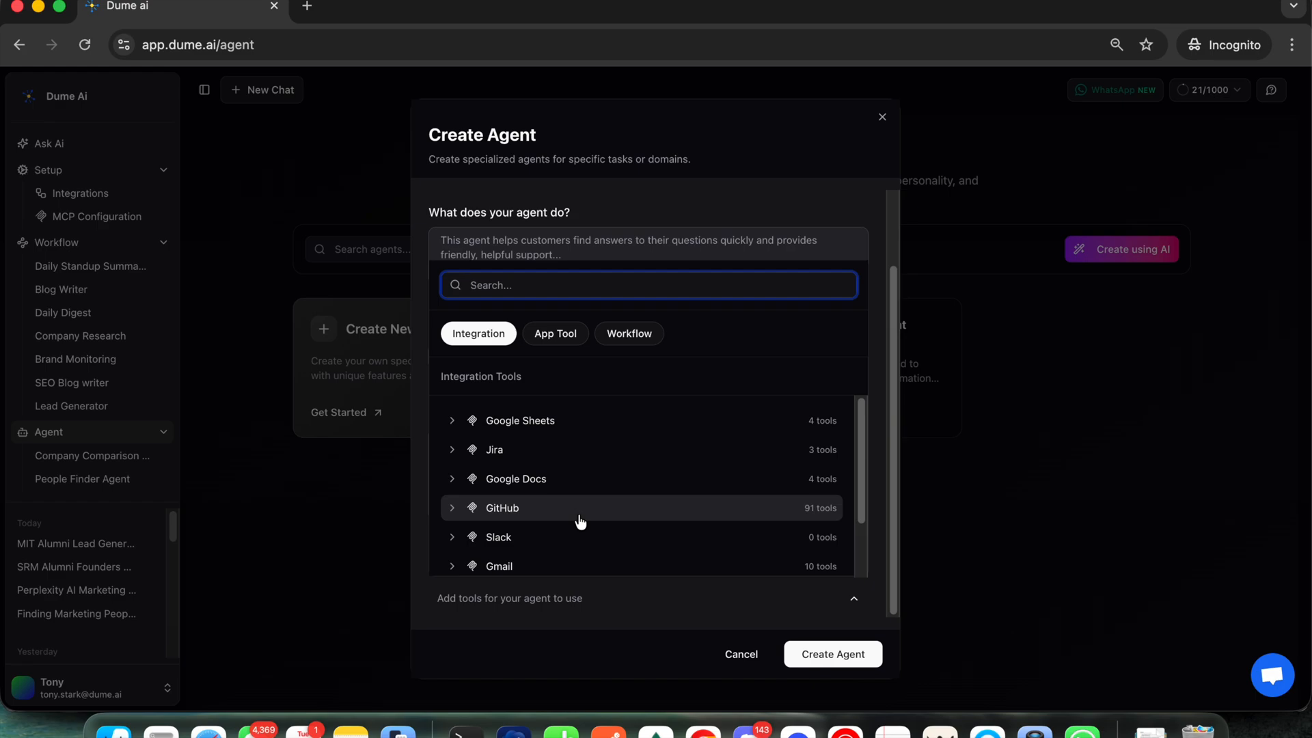
pyautogui.moveTo(861, 421)
pyautogui.mouseDown()
pyautogui.moveTo(866, 497)
pyautogui.moveTo(866, 400)
pyautogui.mouseUp()
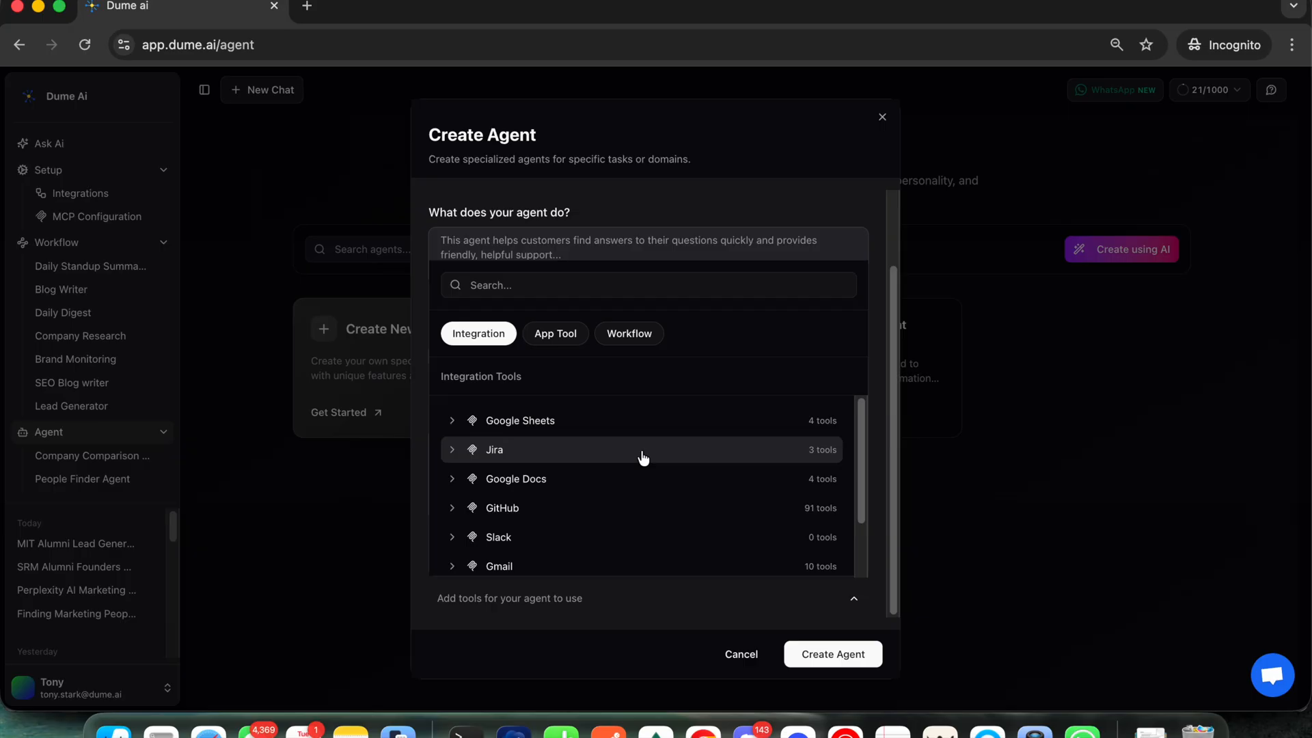
pyautogui.click(535, 332)
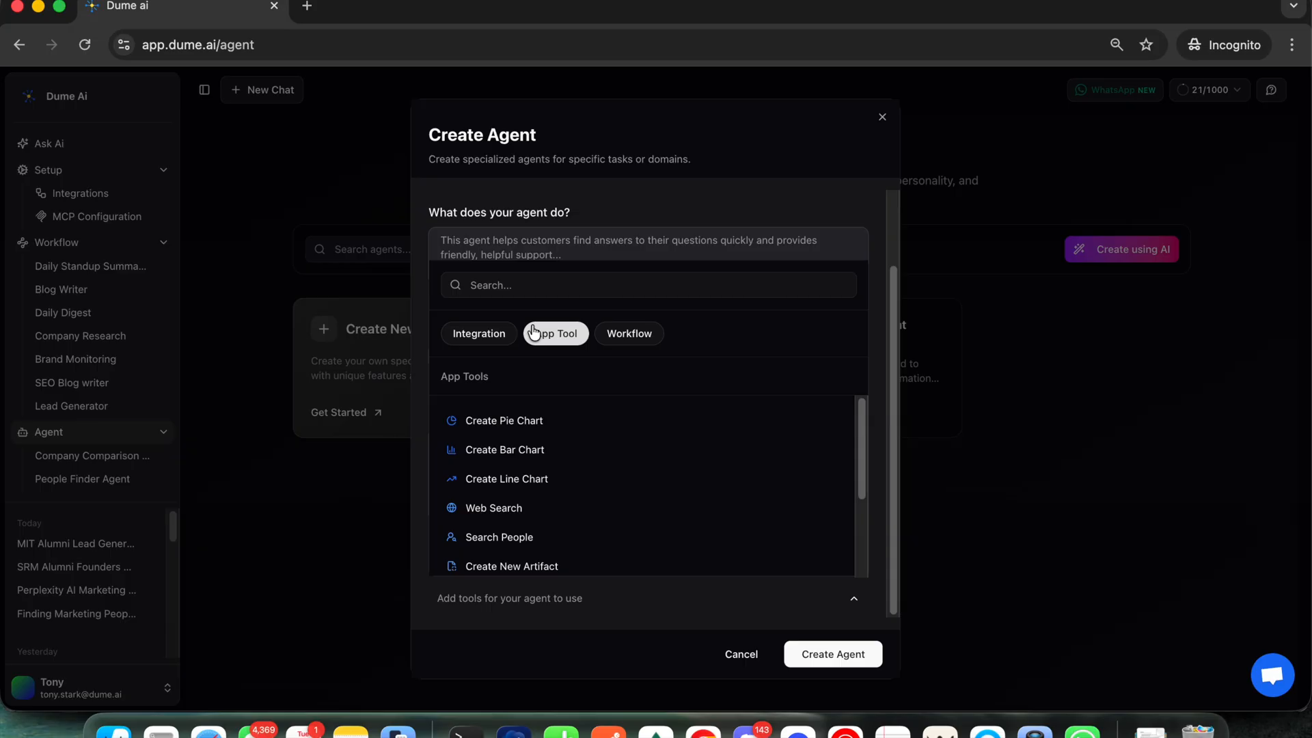
pyautogui.click(482, 332)
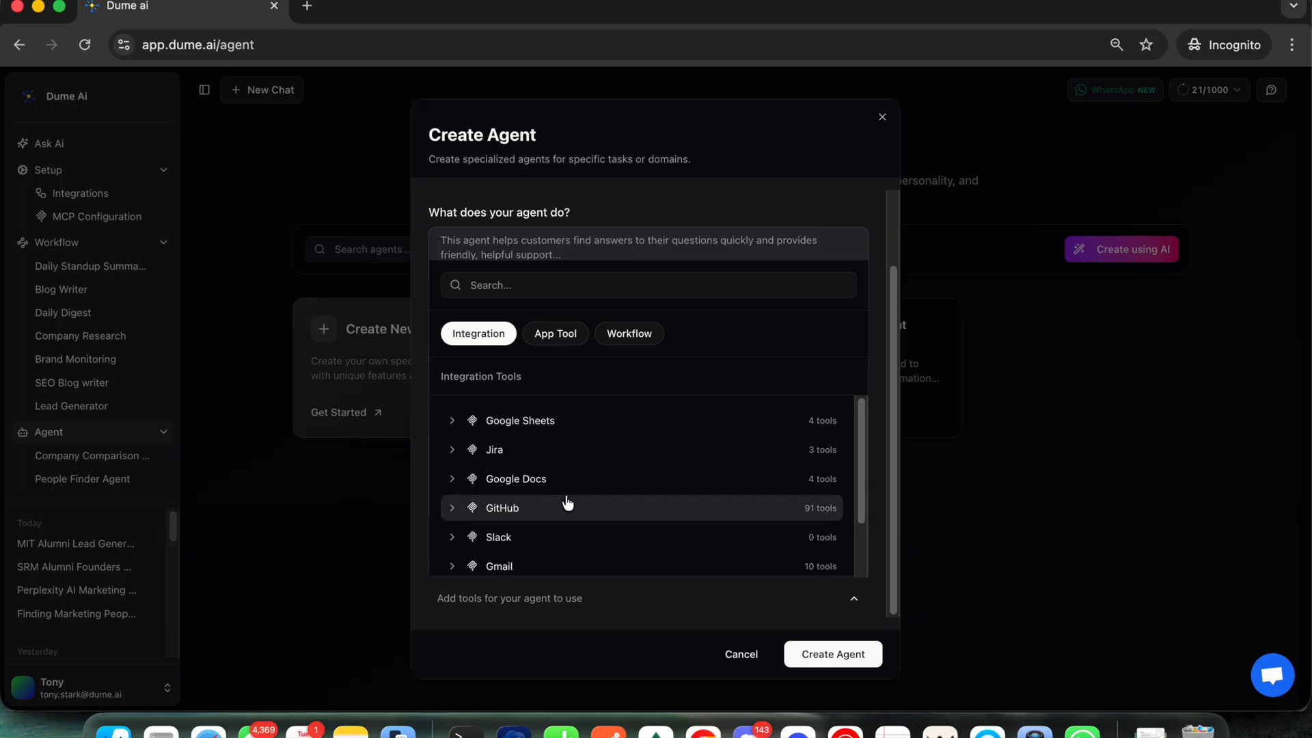
pyautogui.click(552, 338)
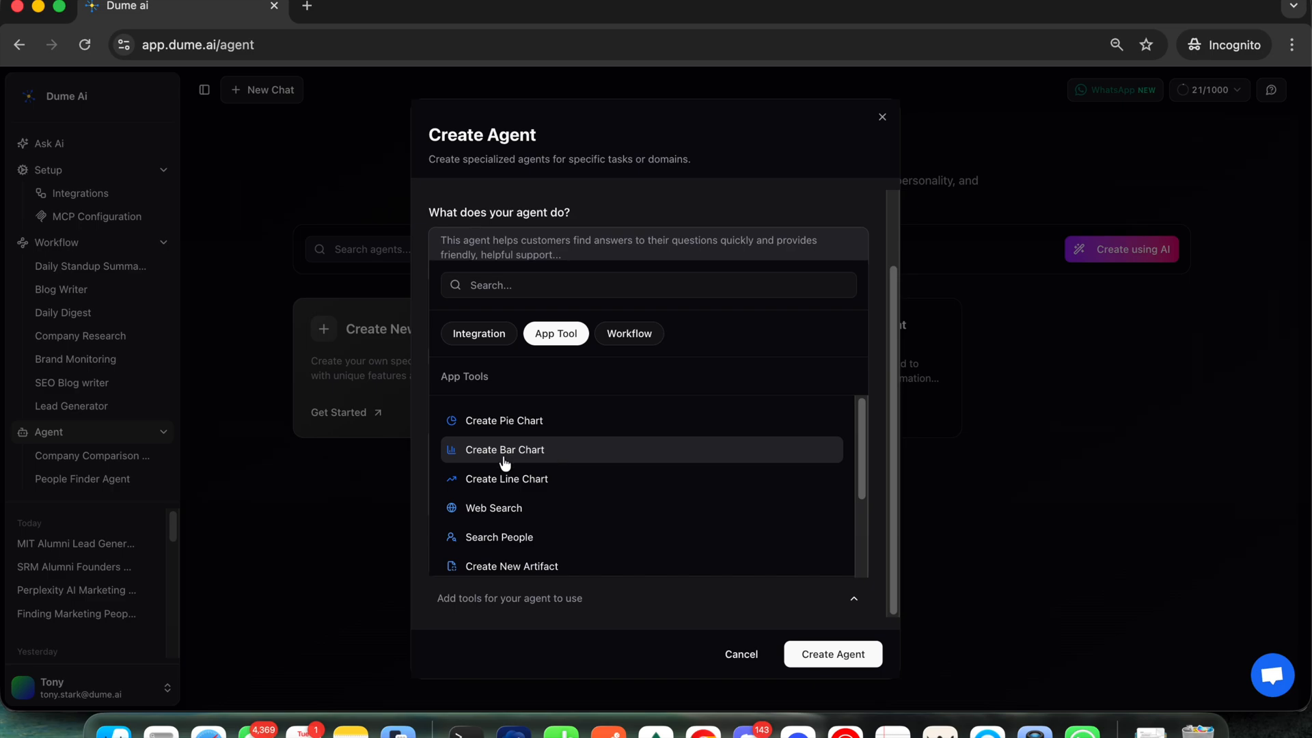
pyautogui.click(862, 446)
pyautogui.moveTo(861, 448); pyautogui.dragTo(861, 531)
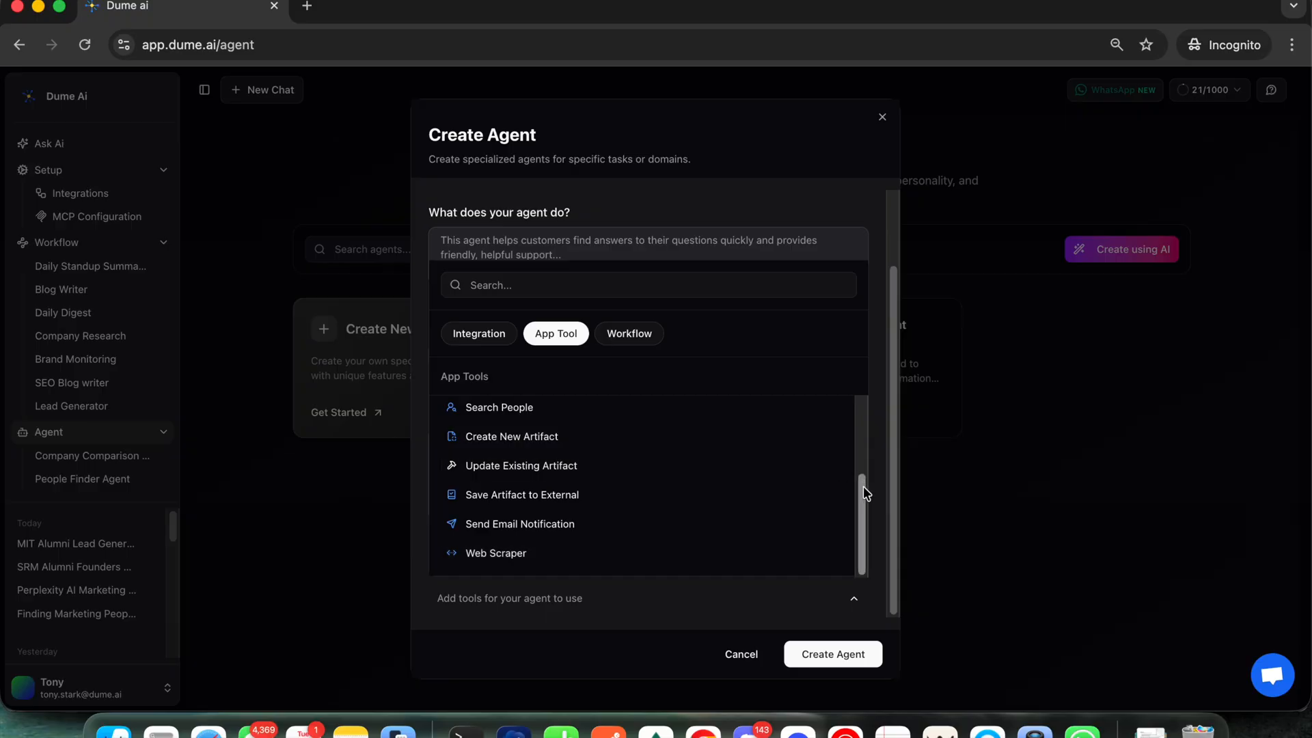
pyautogui.moveTo(863, 486); pyautogui.dragTo(864, 384)
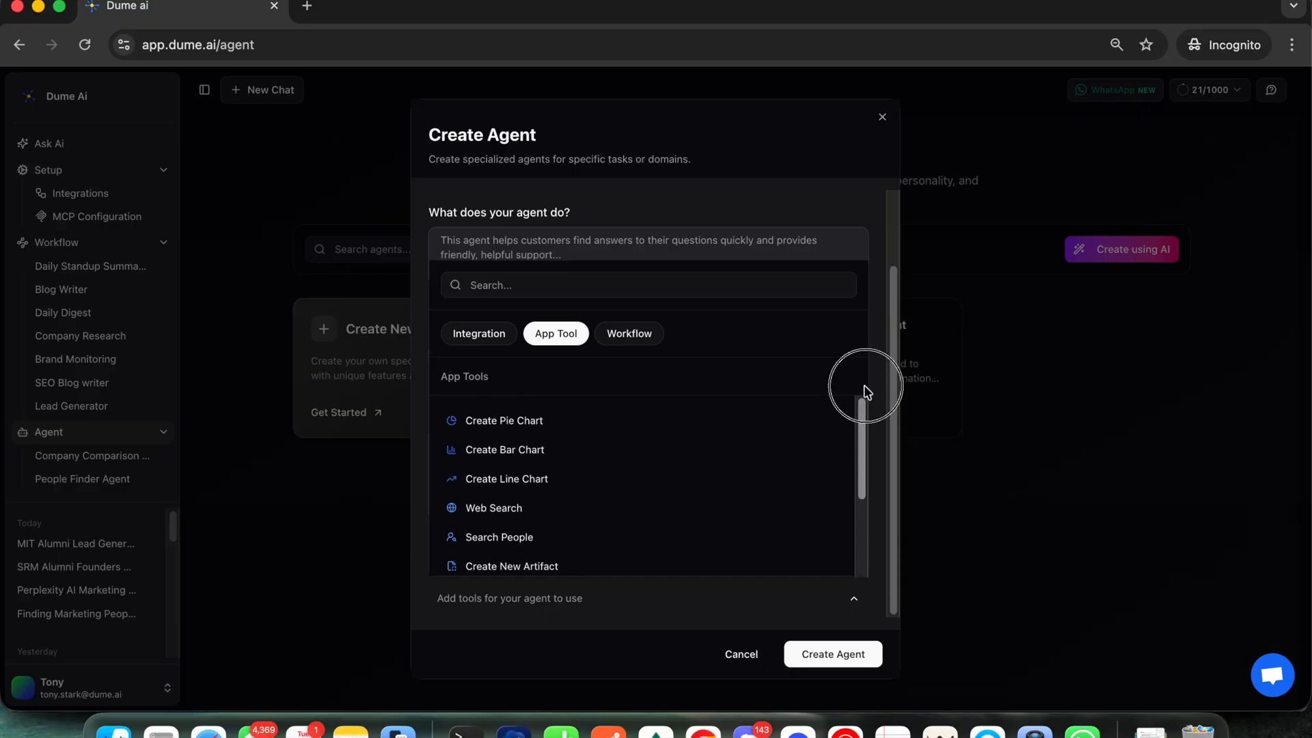
pyautogui.click(628, 336)
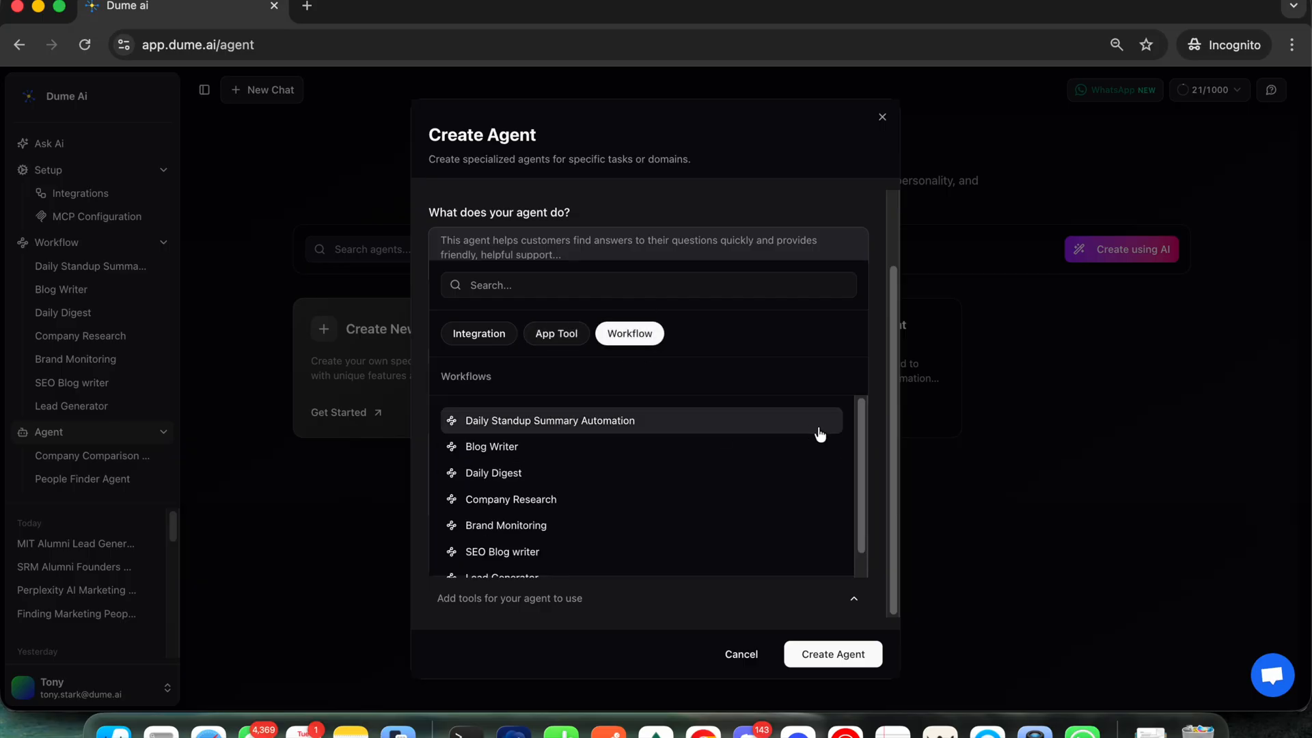
pyautogui.moveTo(861, 438)
pyautogui.mouseDown()
pyautogui.moveTo(860, 483)
pyautogui.moveTo(858, 416)
pyautogui.mouseUp()
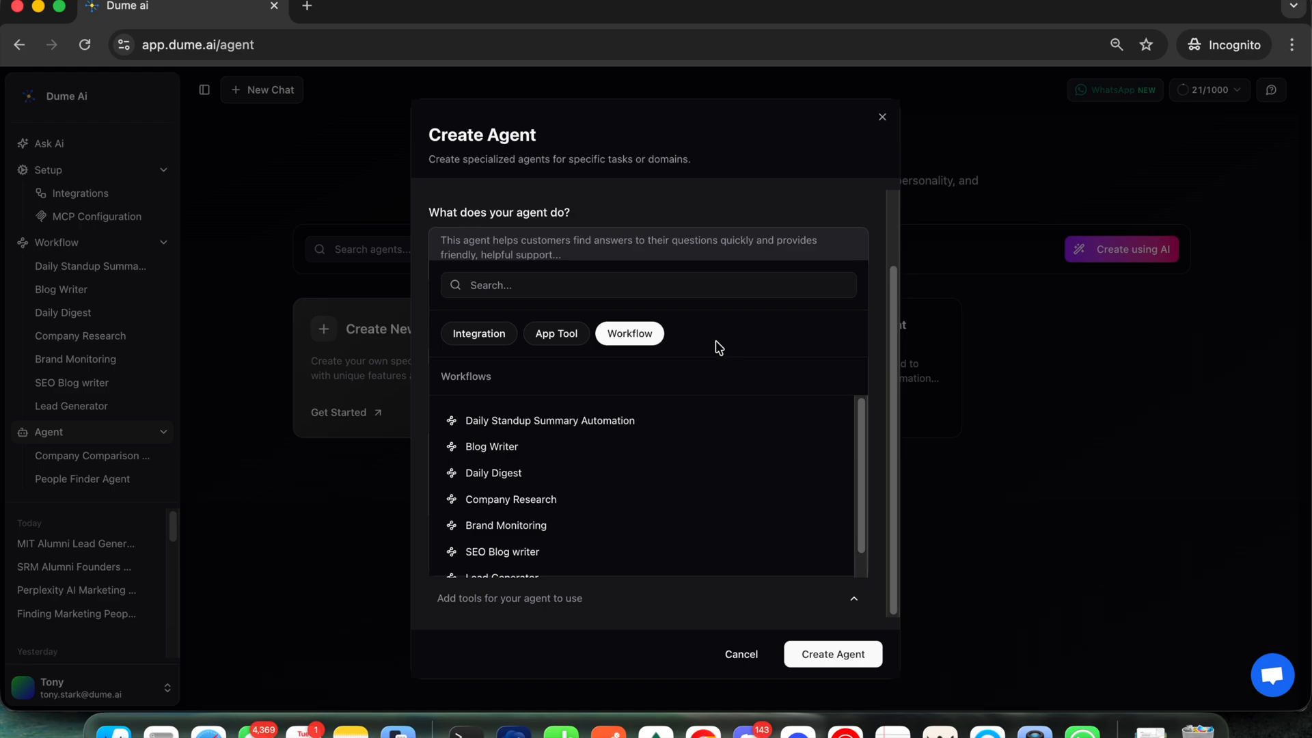
pyautogui.click(881, 117)
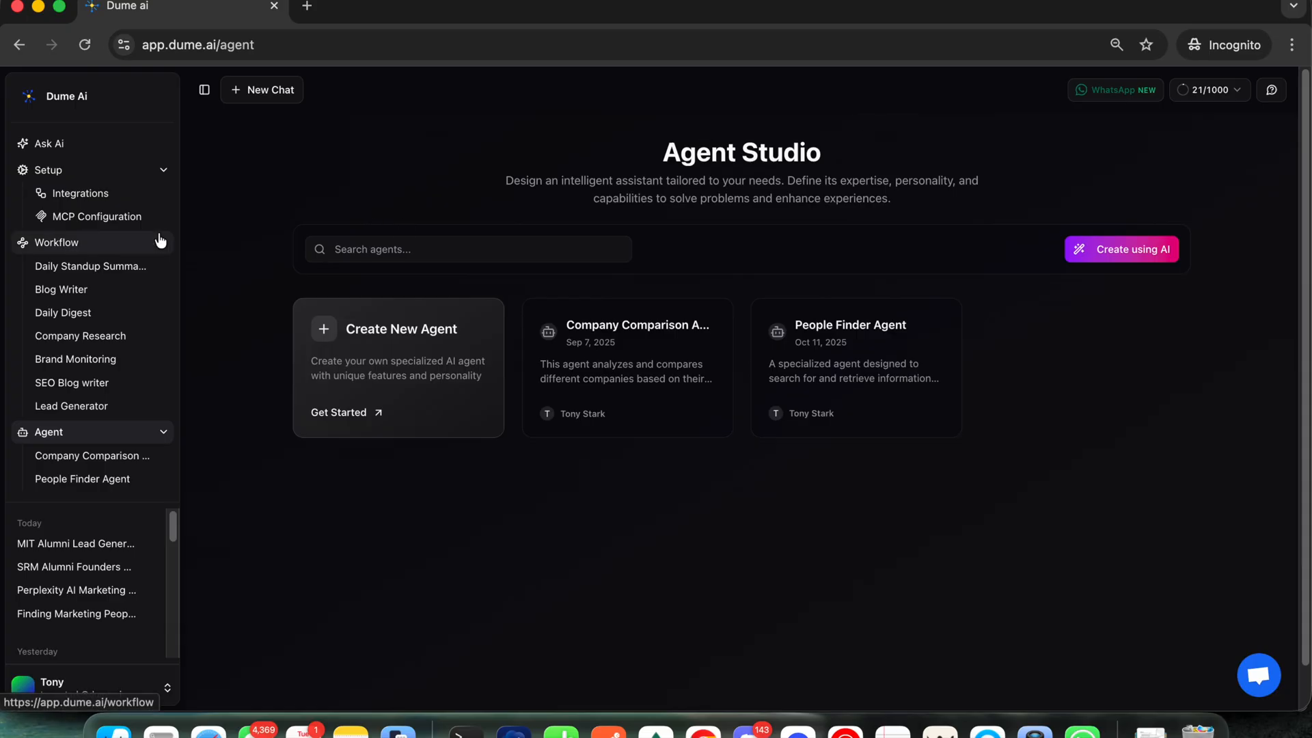
# Step: Clone the public Competitor Finder workflow from Workflow Studio
pyautogui.click(86, 245)
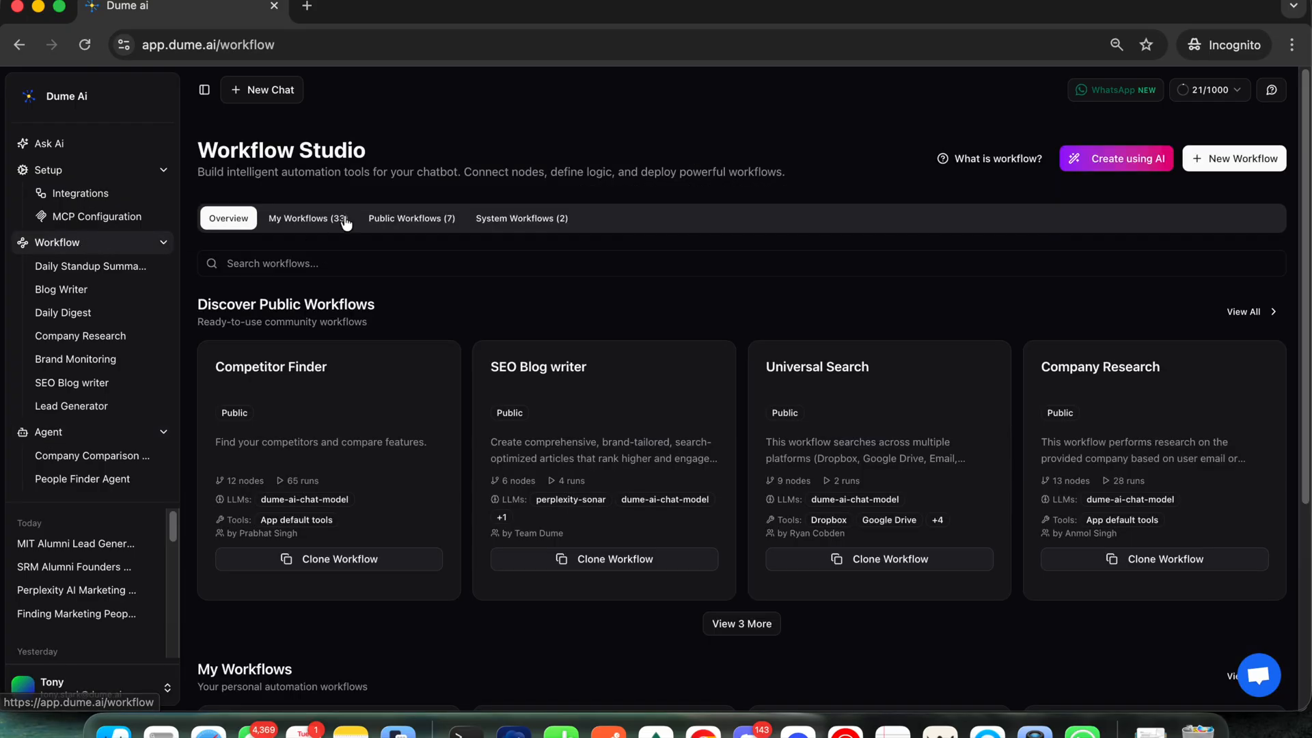
pyautogui.click(373, 216)
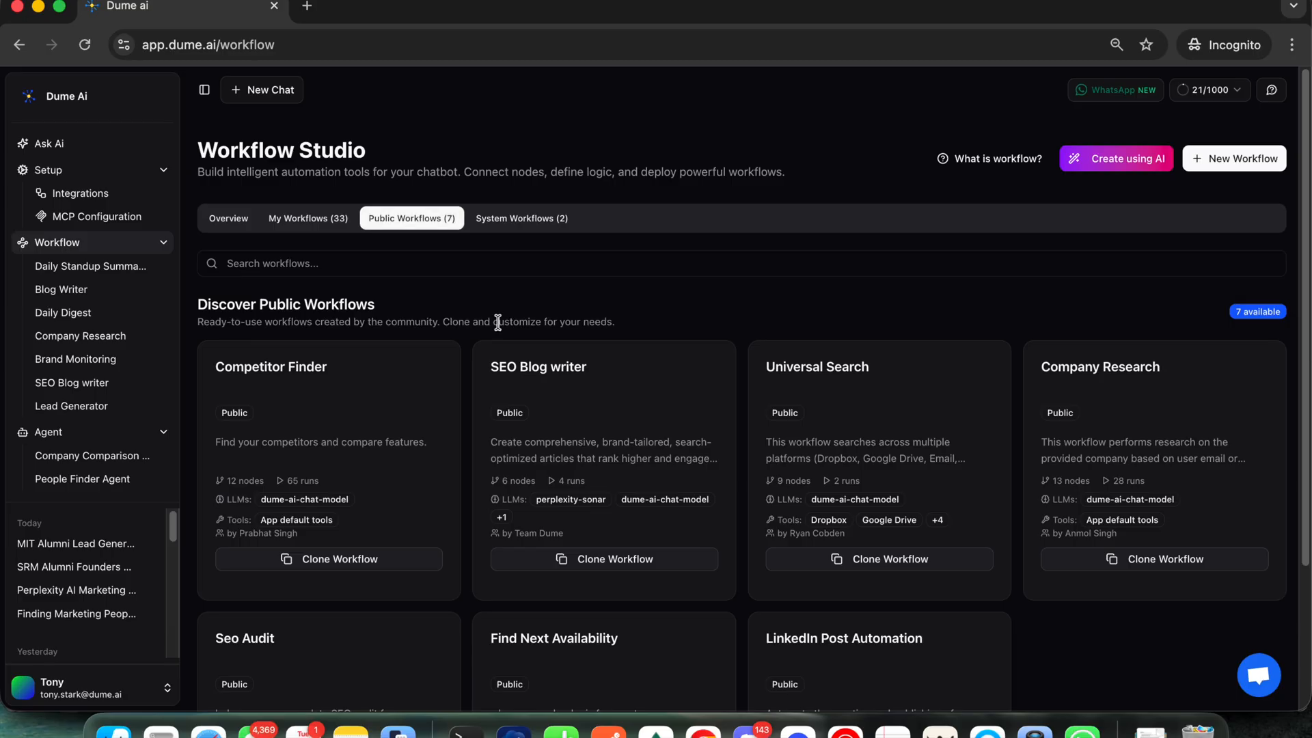
pyautogui.doubleClick(258, 367)
pyautogui.doubleClick(307, 367)
pyautogui.click(366, 395)
pyautogui.click(328, 560)
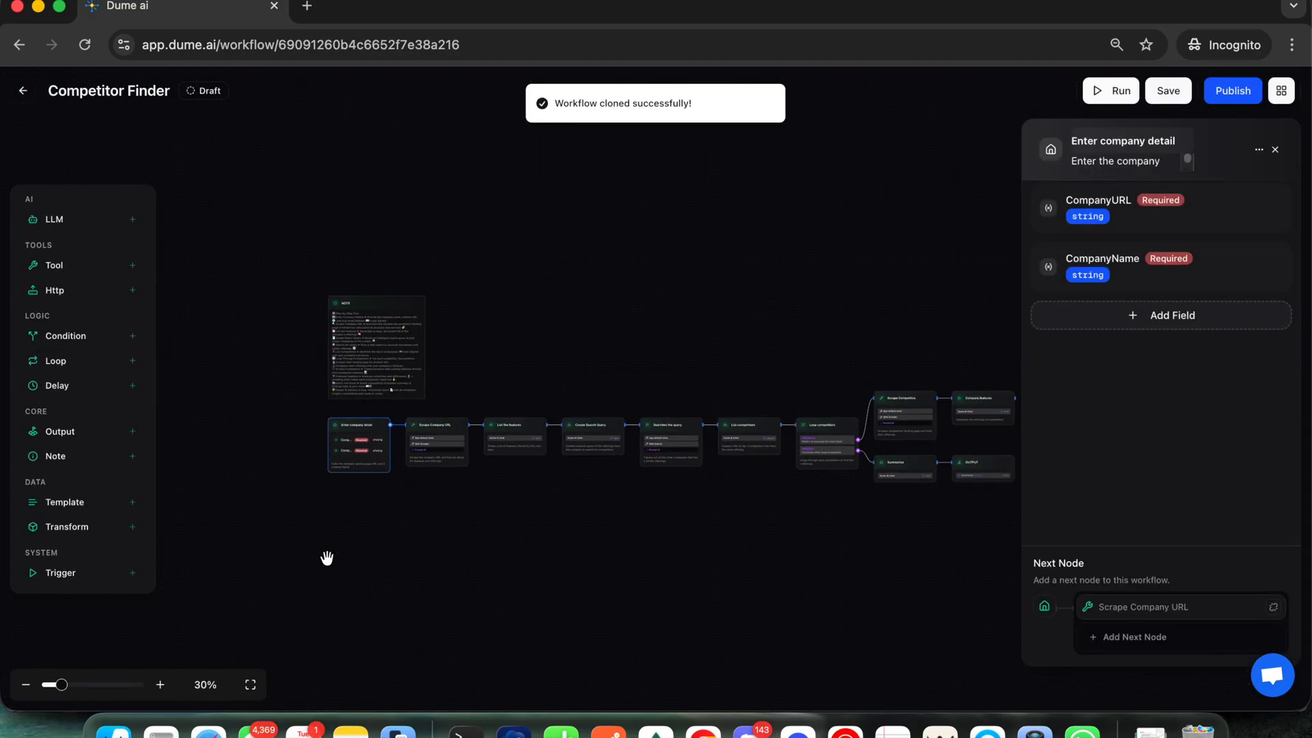
# Step: Inspect the cloned workflow's node chain and the settings of its Create Search Query node
pyautogui.moveTo(511, 545); pyautogui.dragTo(465, 540)
pyautogui.moveTo(352, 508); pyautogui.dragTo(439, 506)
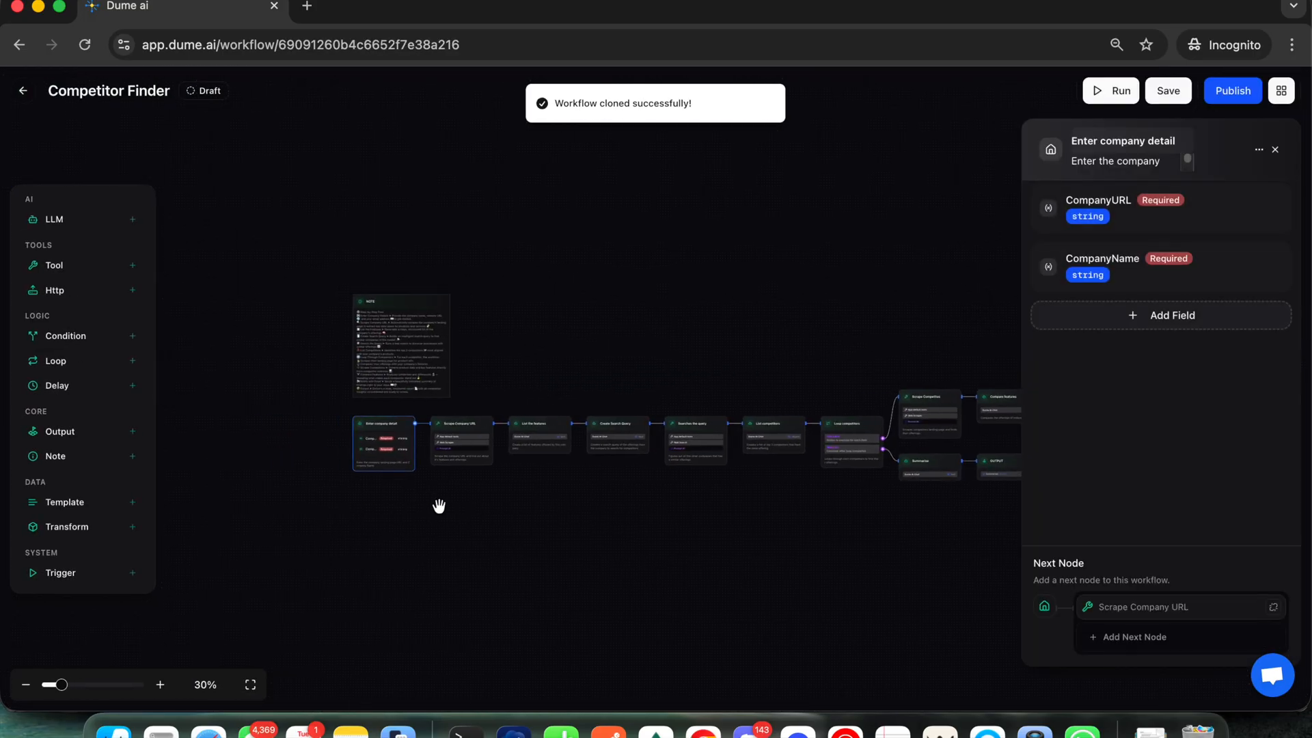
pyautogui.scroll(2, 497, 521)
pyautogui.scroll(2, 497, 521)
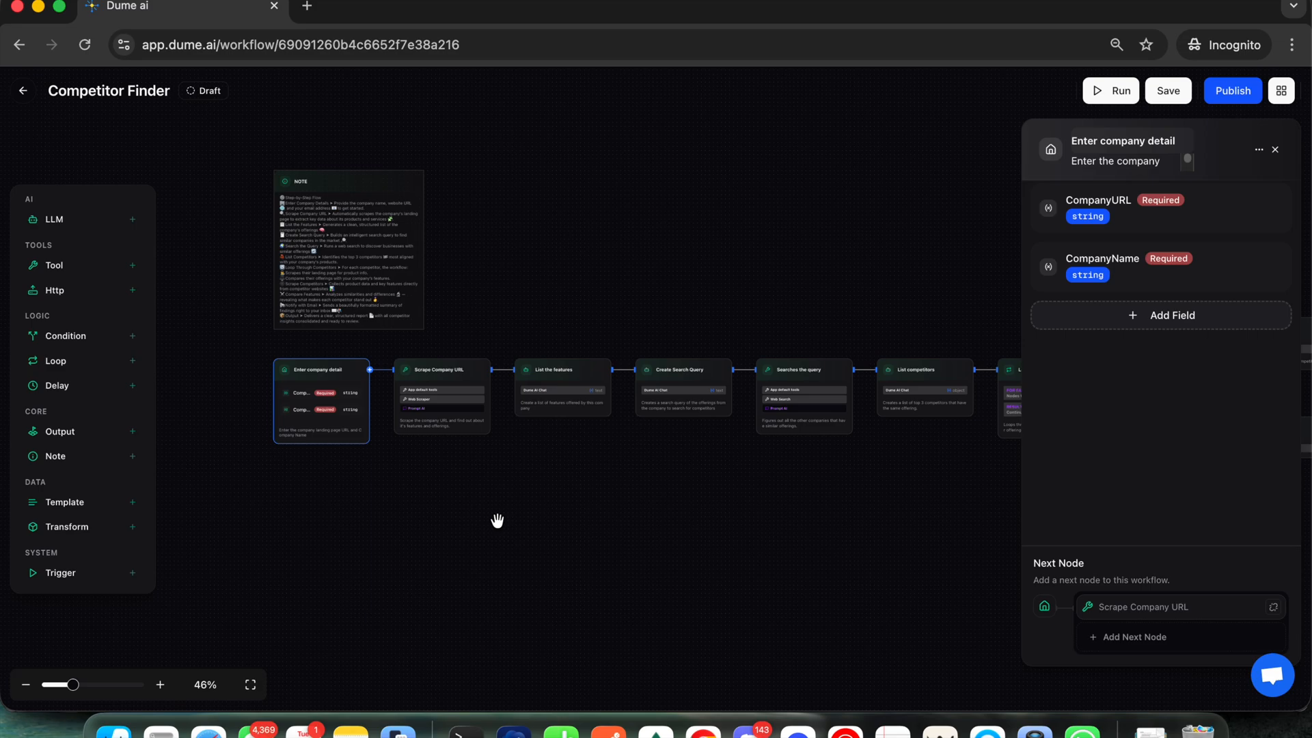
pyautogui.click(679, 374)
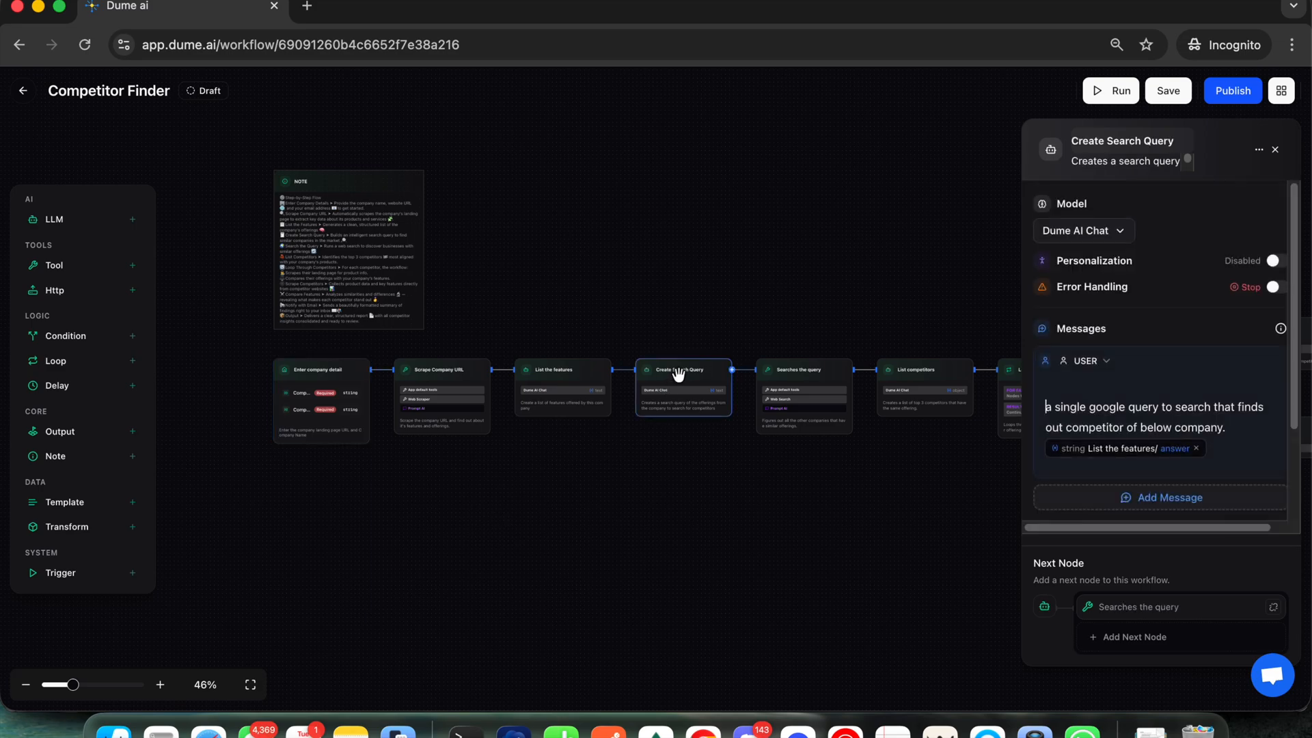
pyautogui.click(677, 487)
# Step: Publish the cloned Competitor Finder workflow
pyautogui.moveTo(855, 511); pyautogui.dragTo(690, 511)
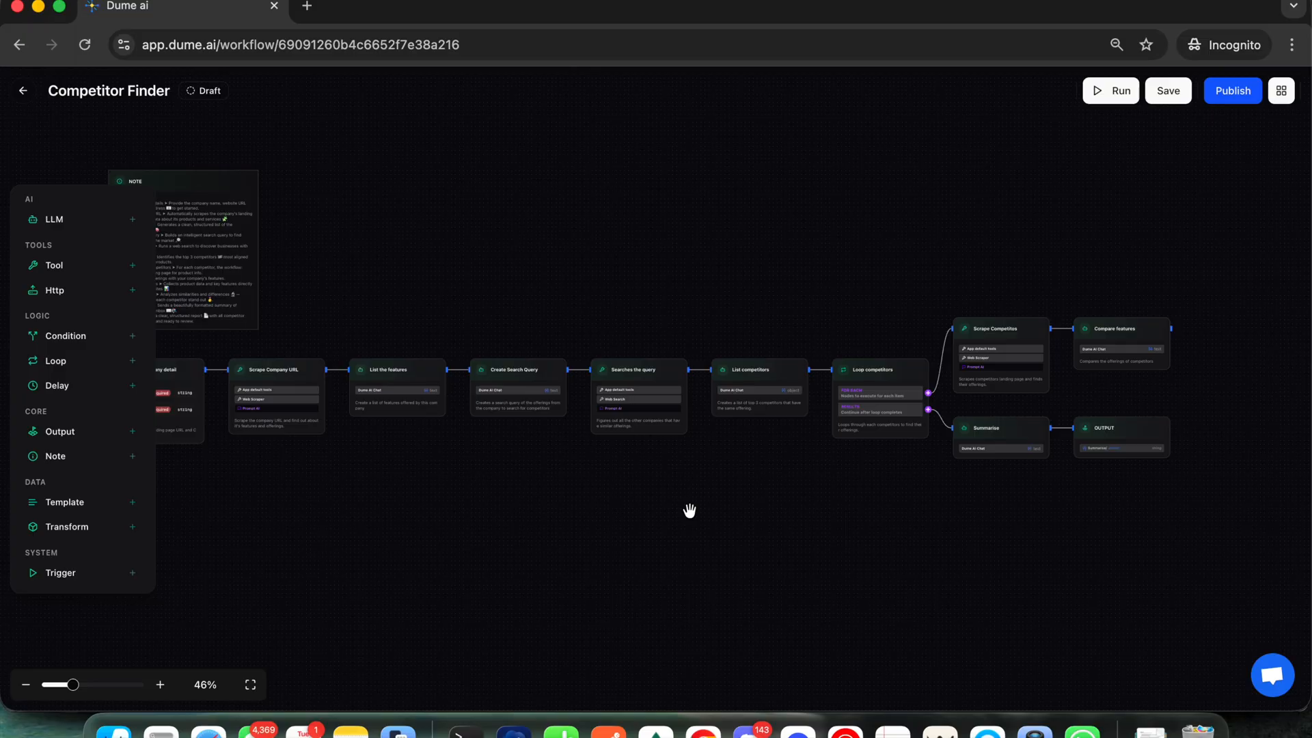
pyautogui.moveTo(555, 521); pyautogui.dragTo(653, 521)
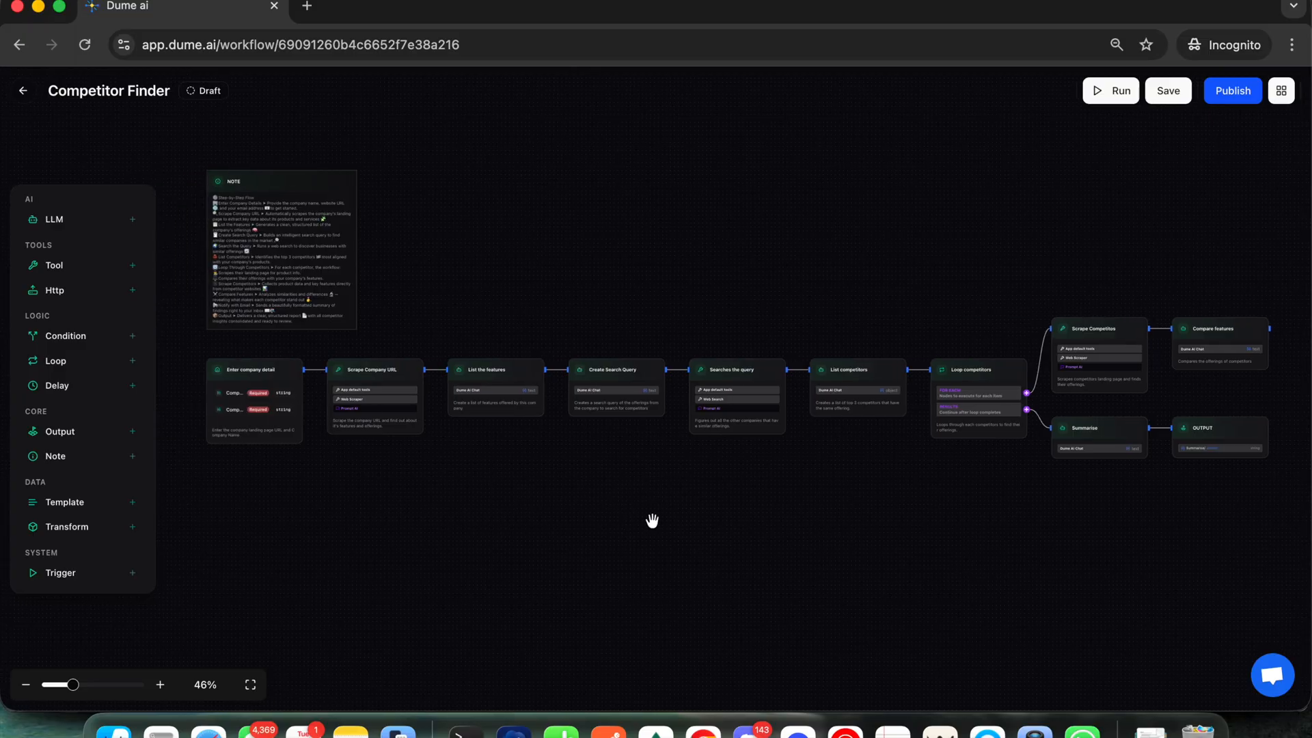
pyautogui.moveTo(829, 499); pyautogui.dragTo(779, 501)
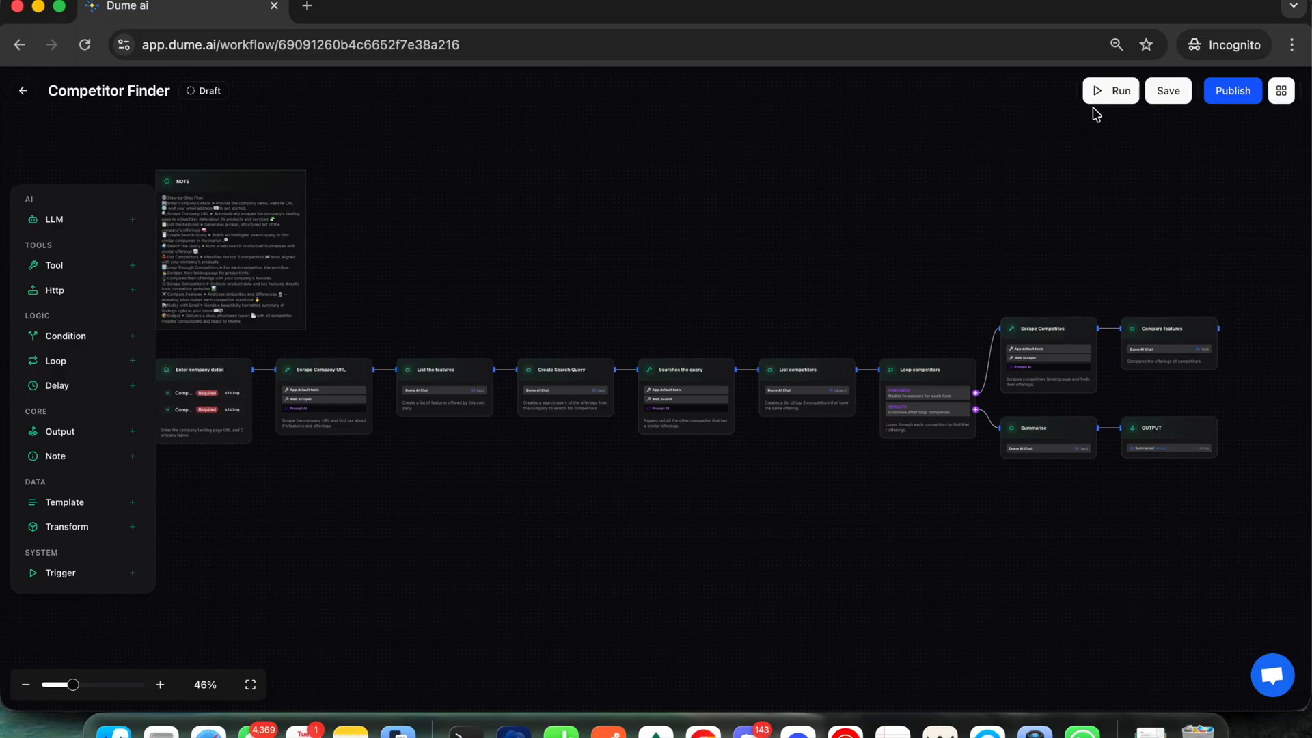
pyautogui.click(1230, 93)
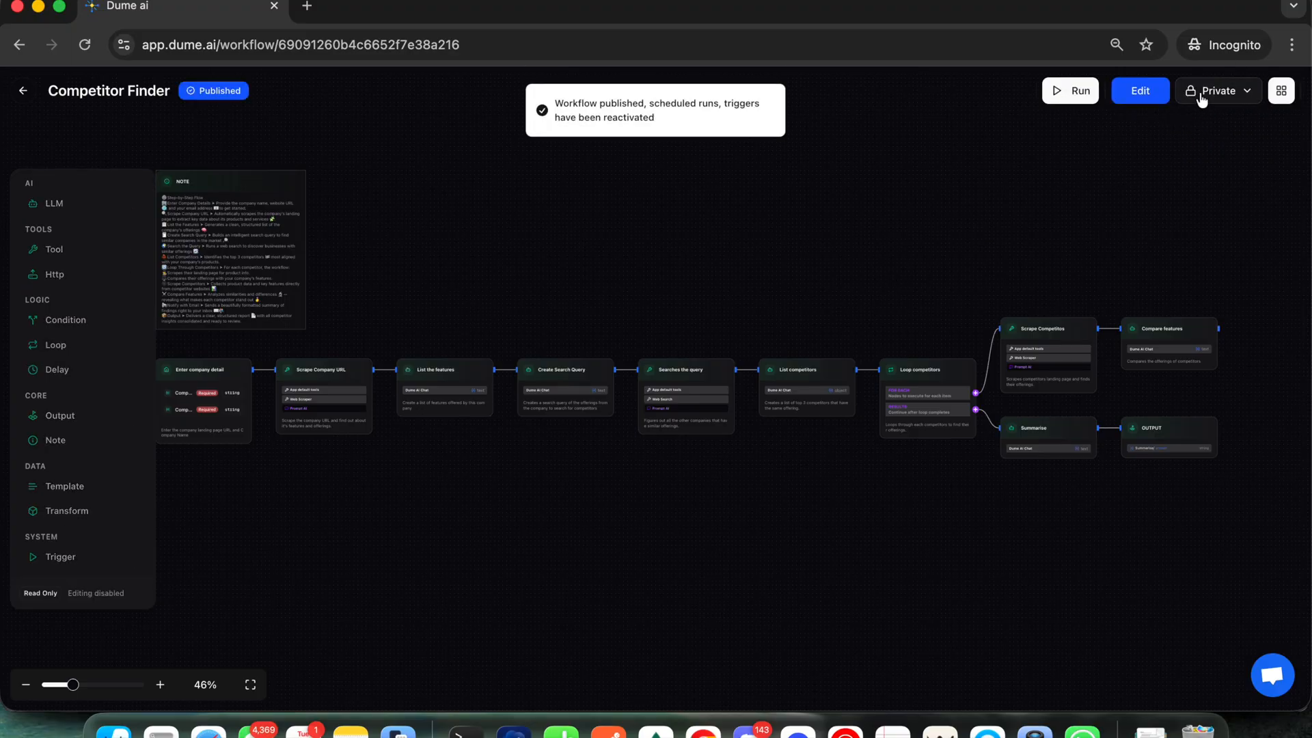
# Step: Inspect the input fields of the Enter company detail node and the prompt of the Compare features node
pyautogui.moveTo(770, 323); pyautogui.dragTo(840, 322)
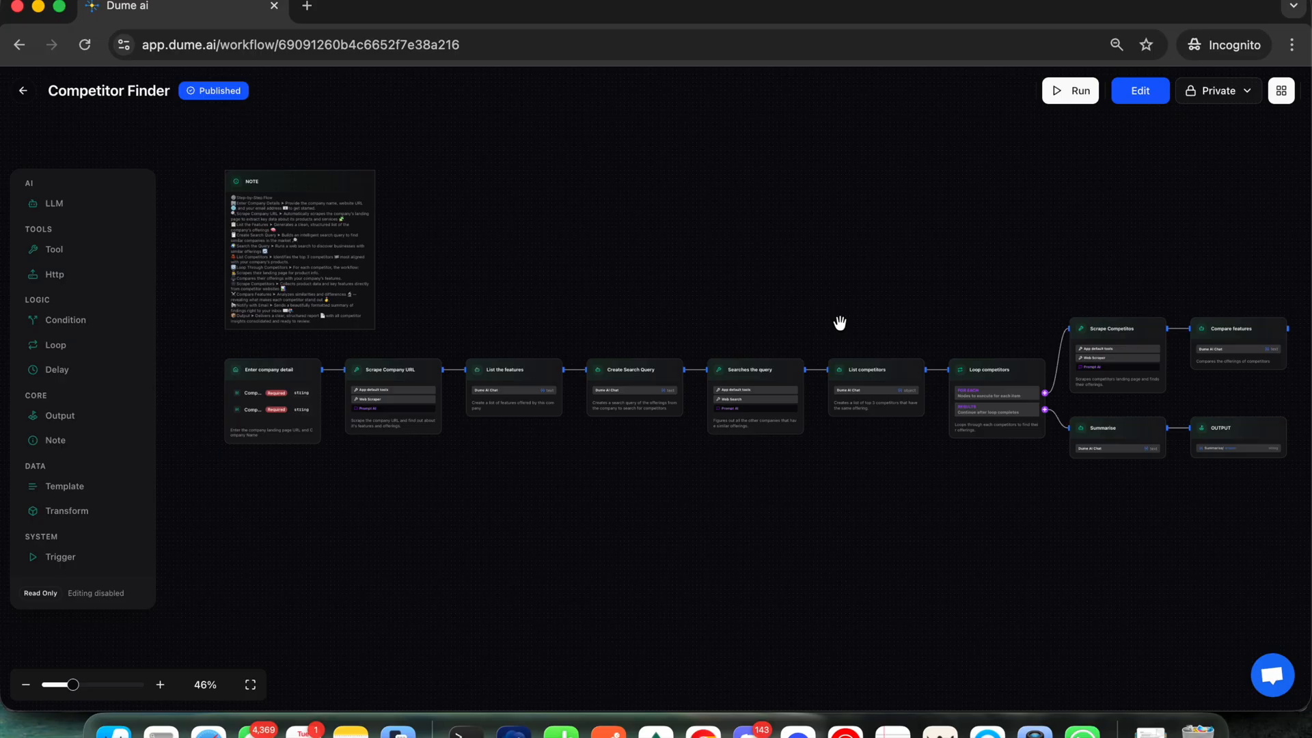
pyautogui.click(271, 395)
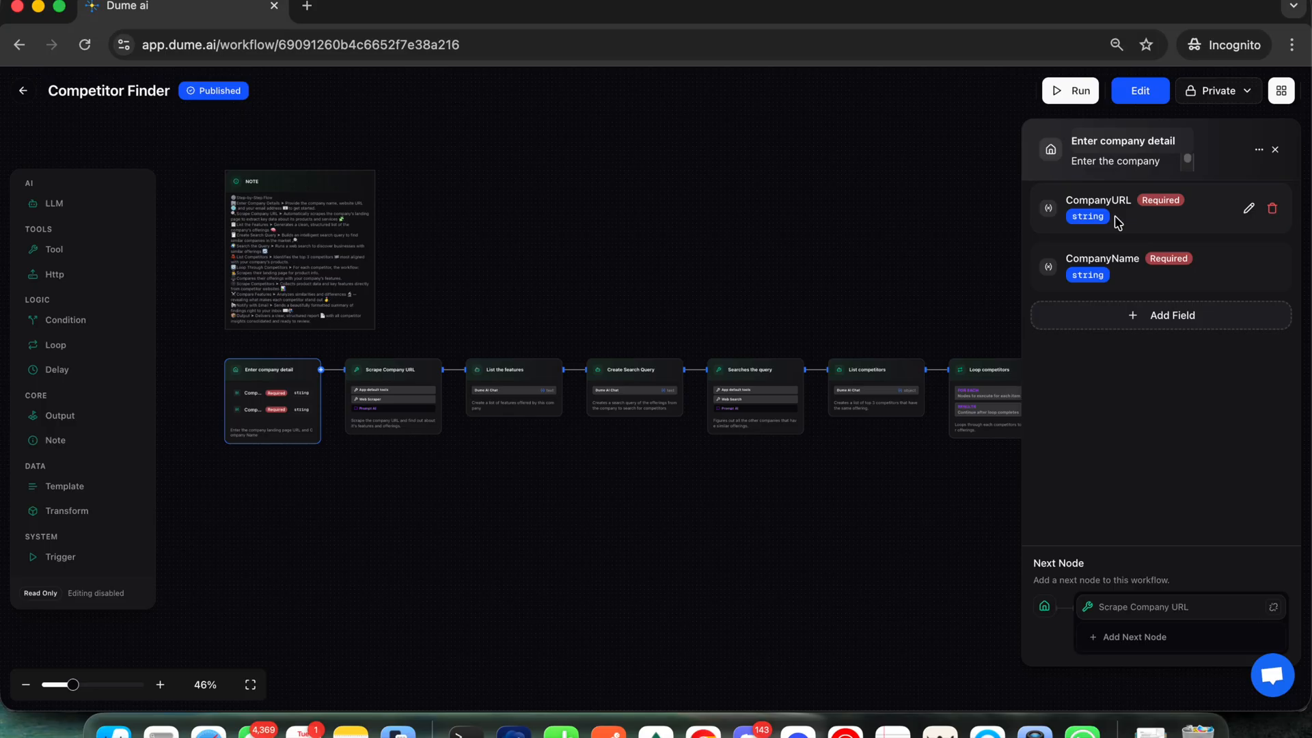
pyautogui.click(912, 295)
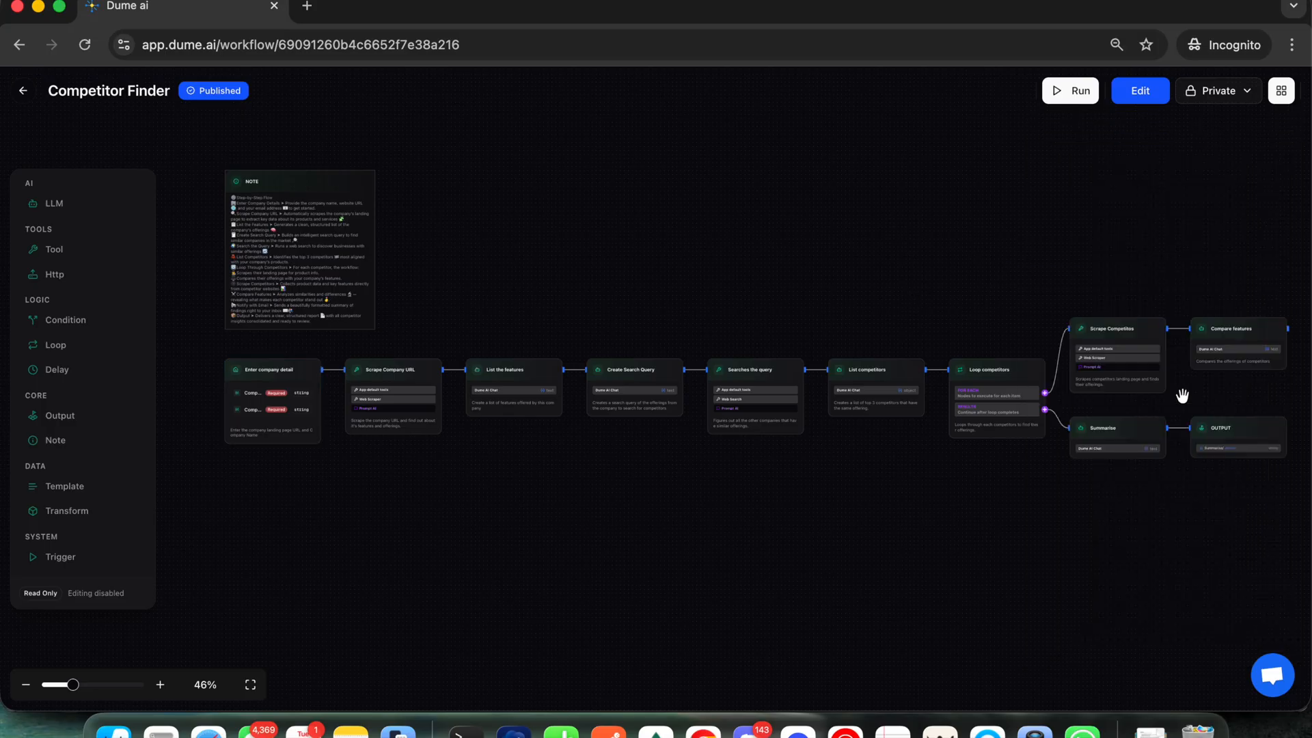
pyautogui.click(1240, 344)
pyautogui.scroll(-3, 1175, 427)
pyautogui.scroll(3, 1155, 369)
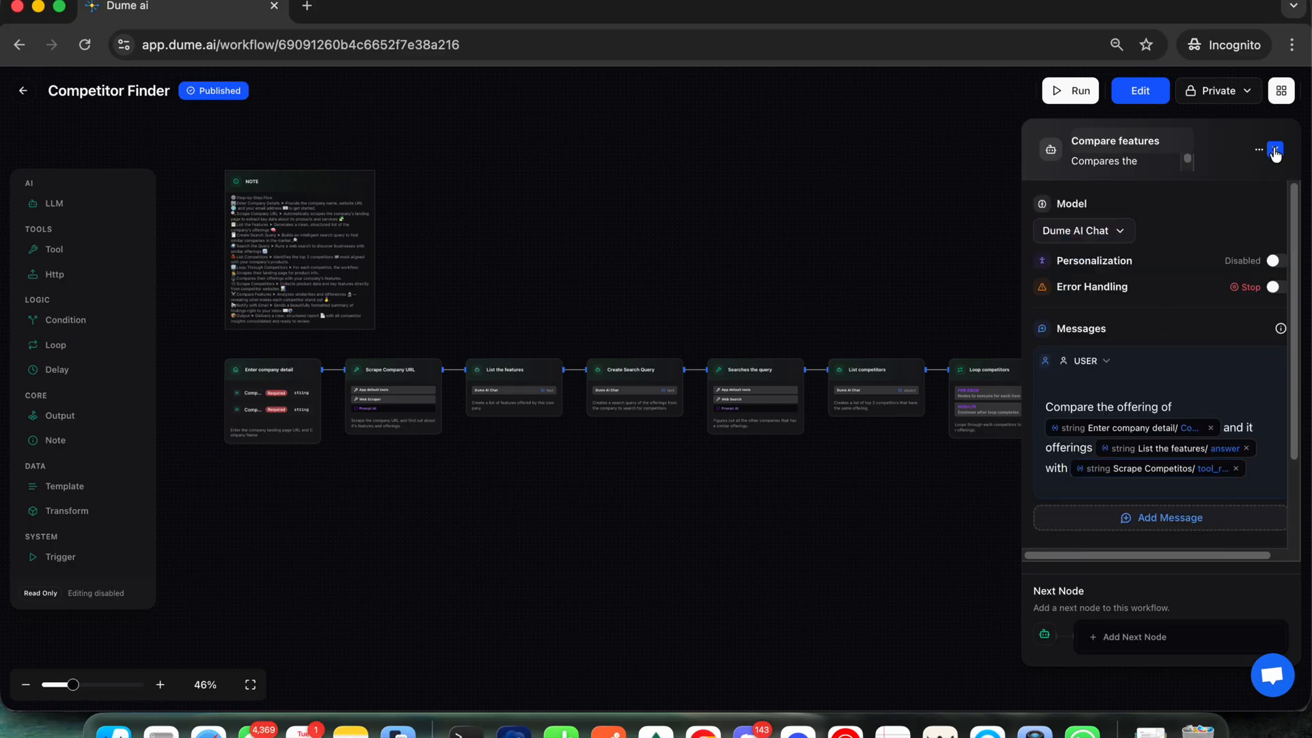
# Step: Leave the workflow and generate an AI agent in Agent Studio from the requirement "Competitor Finder"
pyautogui.click(863, 258)
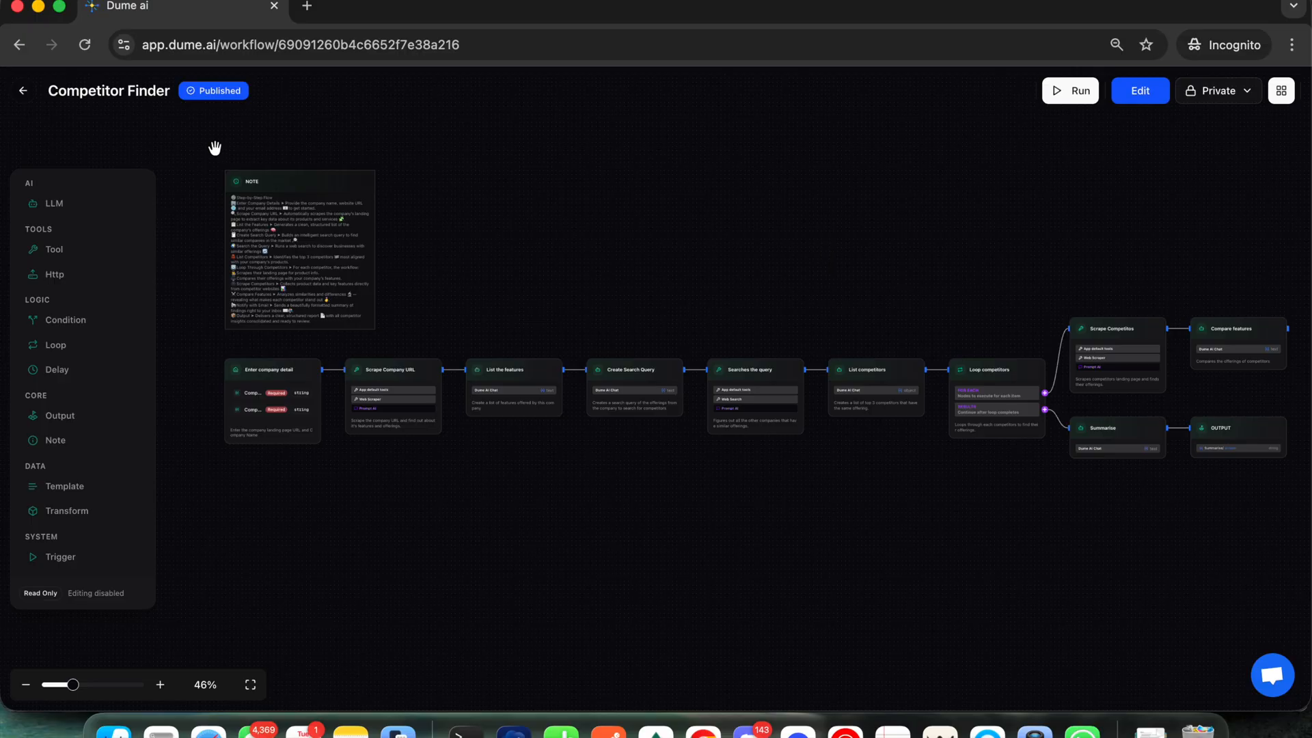
pyautogui.click(24, 93)
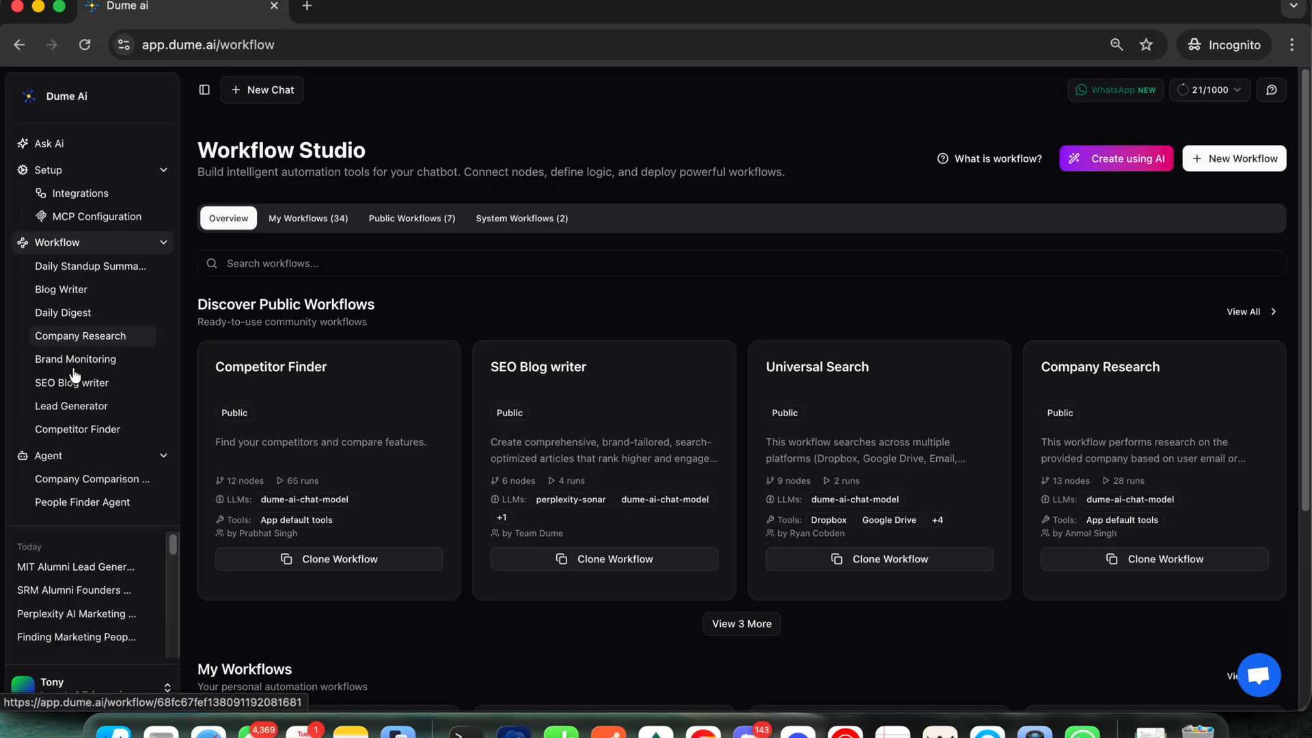
pyautogui.click(51, 457)
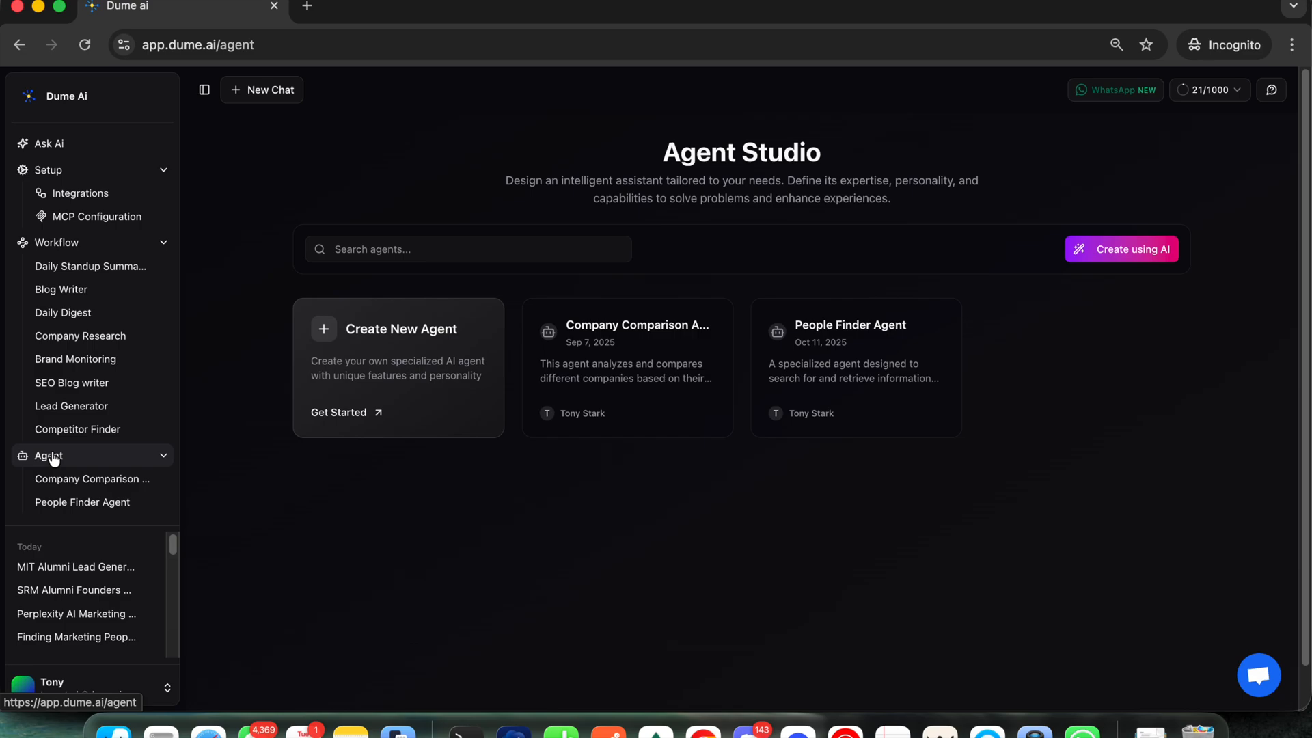
pyautogui.click(1114, 249)
pyautogui.click(908, 327)
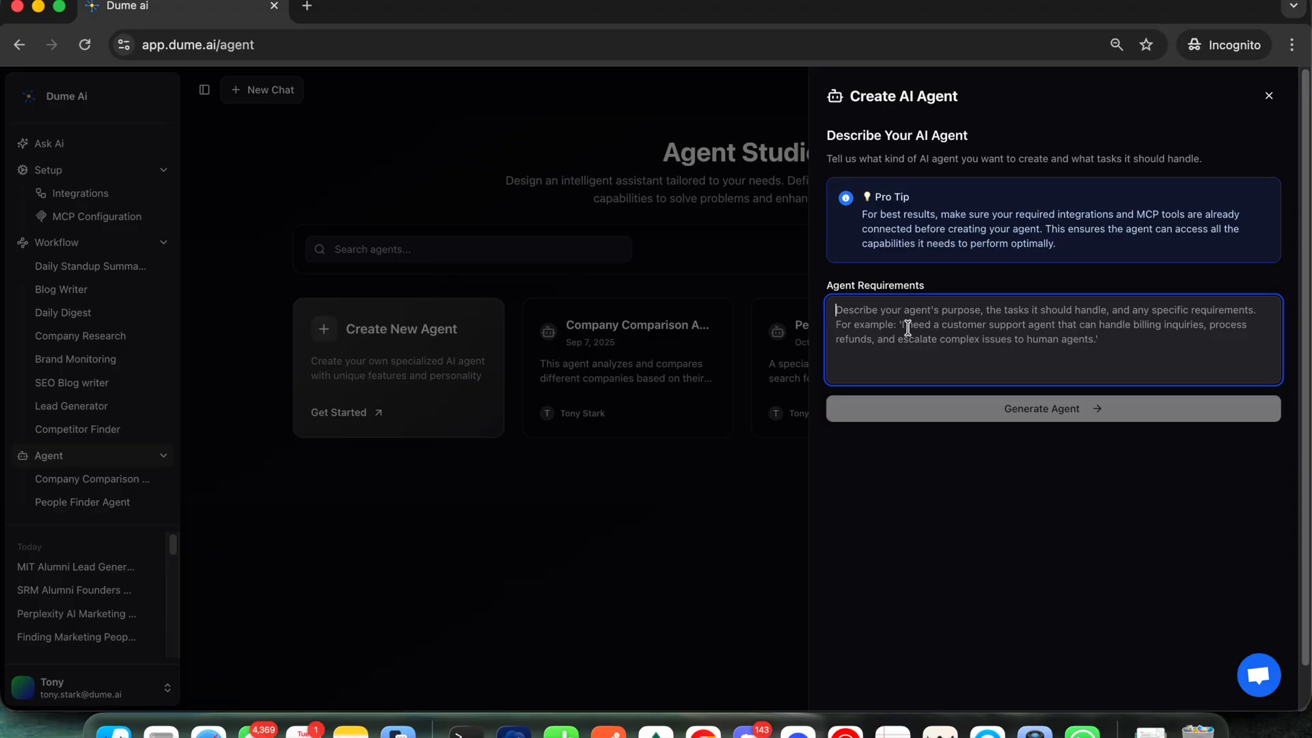
pyautogui.write('Compe')
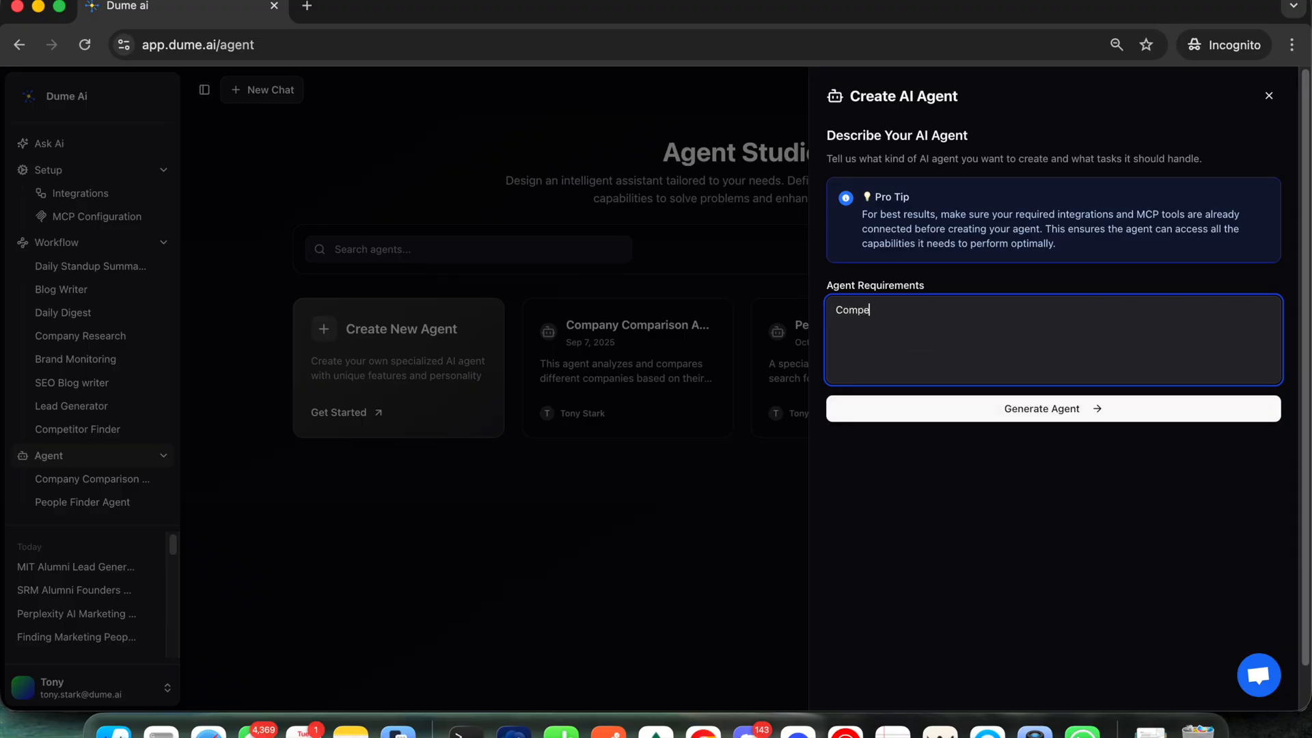
pyautogui.write('titor Finder')
pyautogui.click(1035, 410)
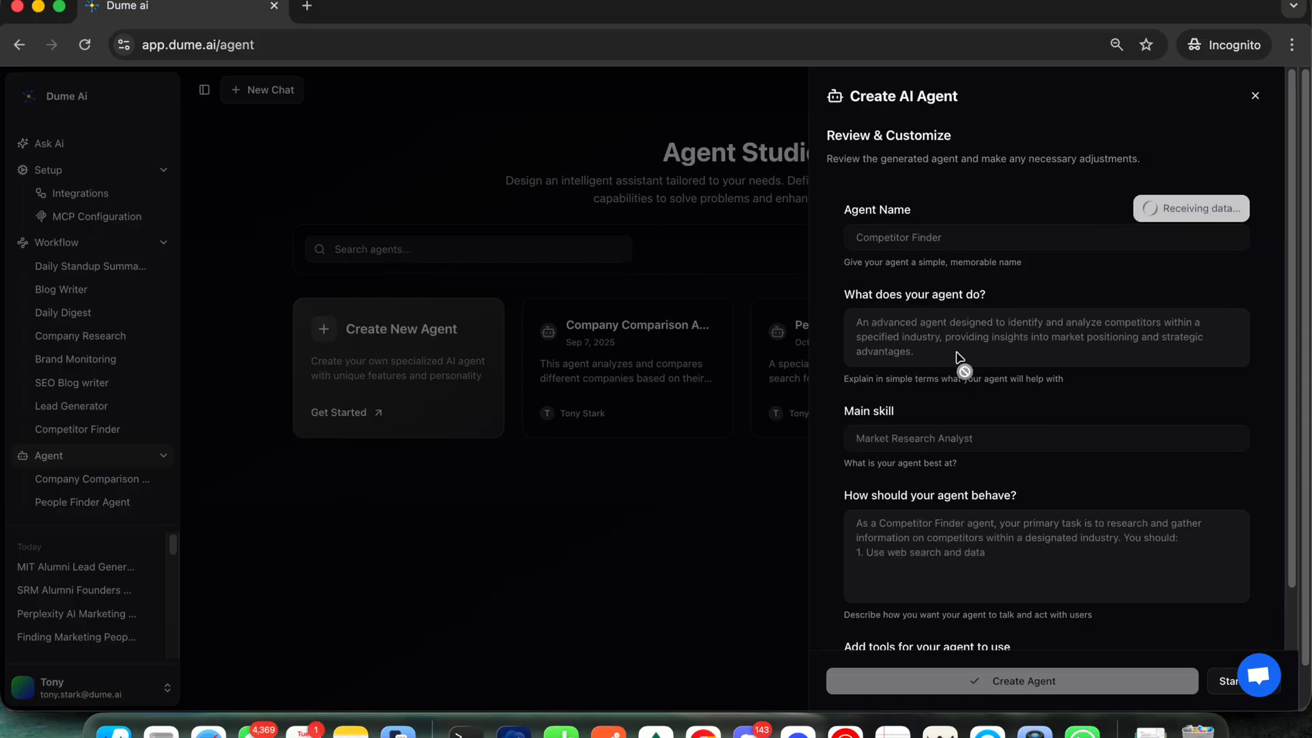
# Step: Review the generated agent's name, description, main skill, behaviour instructions and suggested tools
pyautogui.scroll(-2, 997, 408)
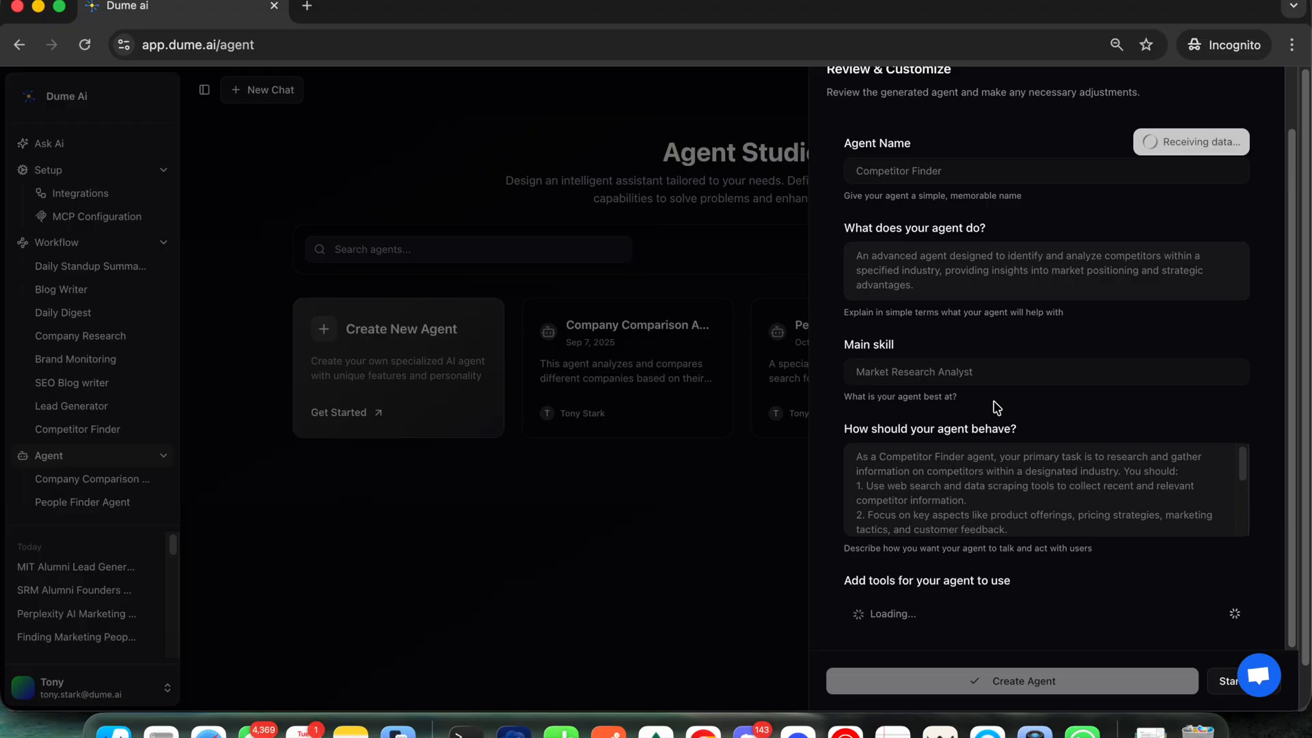
pyautogui.scroll(2, 1025, 287)
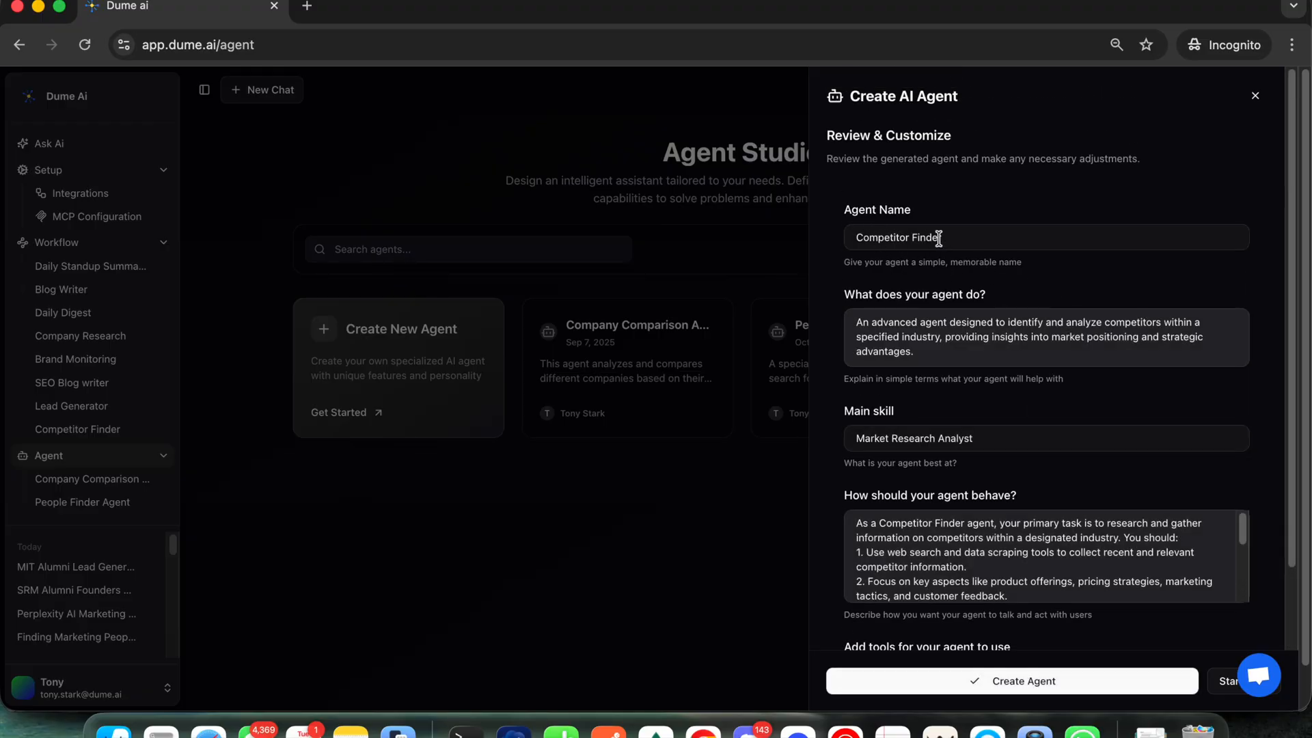
pyautogui.scroll(-2, 946, 363)
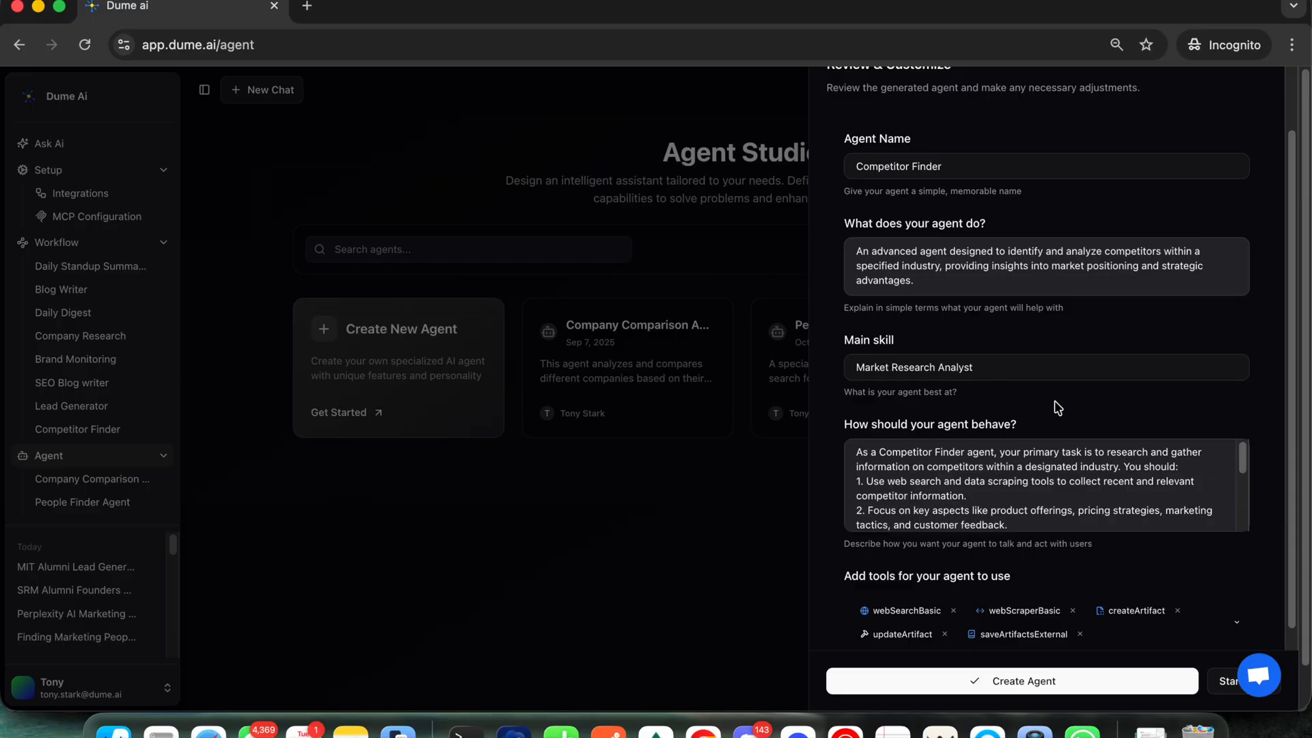
pyautogui.scroll(-1, 1058, 408)
pyautogui.click(988, 466)
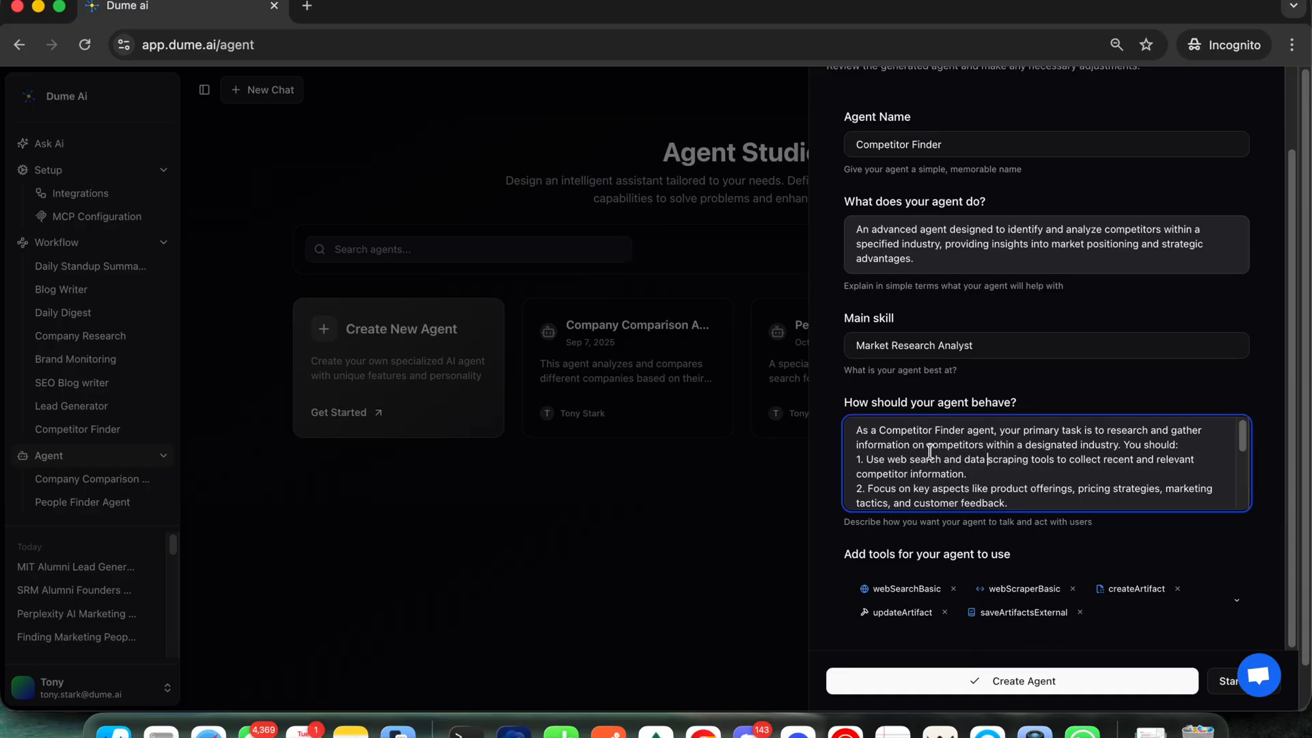
pyautogui.scroll(-2, 989, 467)
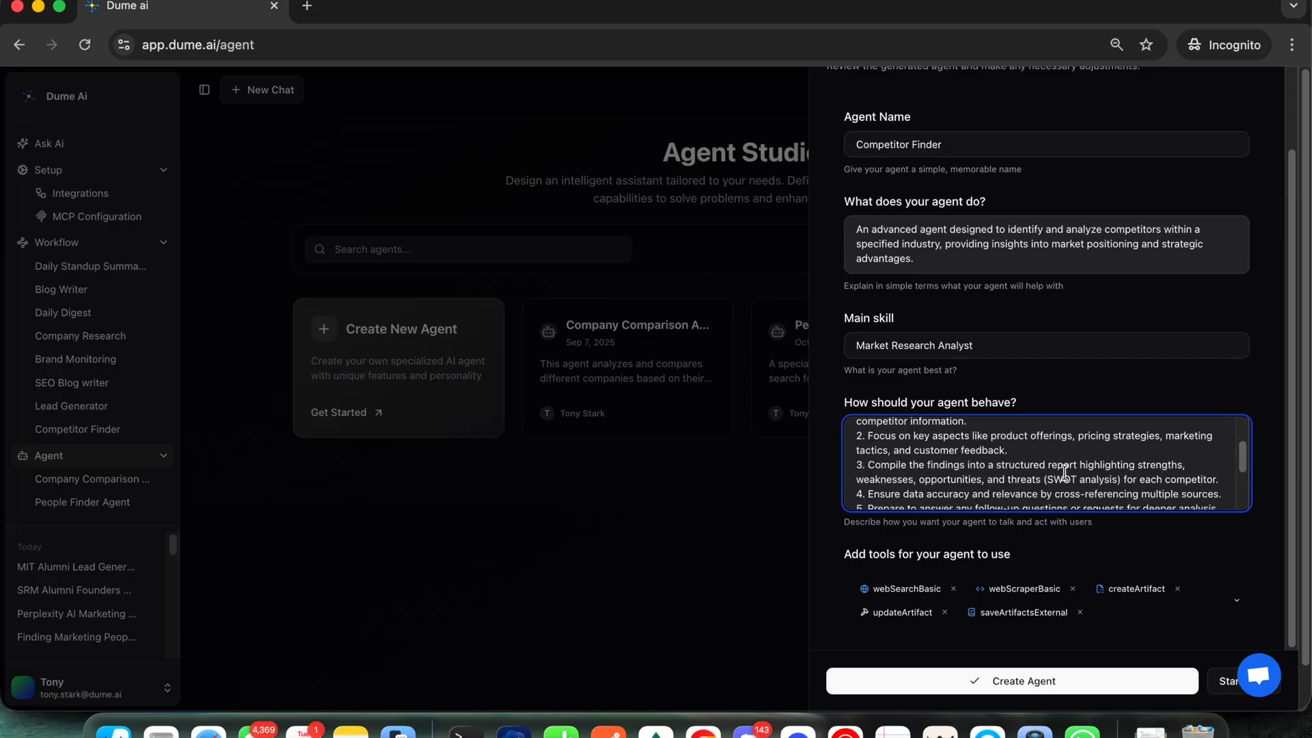
pyautogui.moveTo(1049, 479); pyautogui.dragTo(1102, 479)
pyautogui.click(1016, 480)
pyautogui.scroll(-3, 1014, 480)
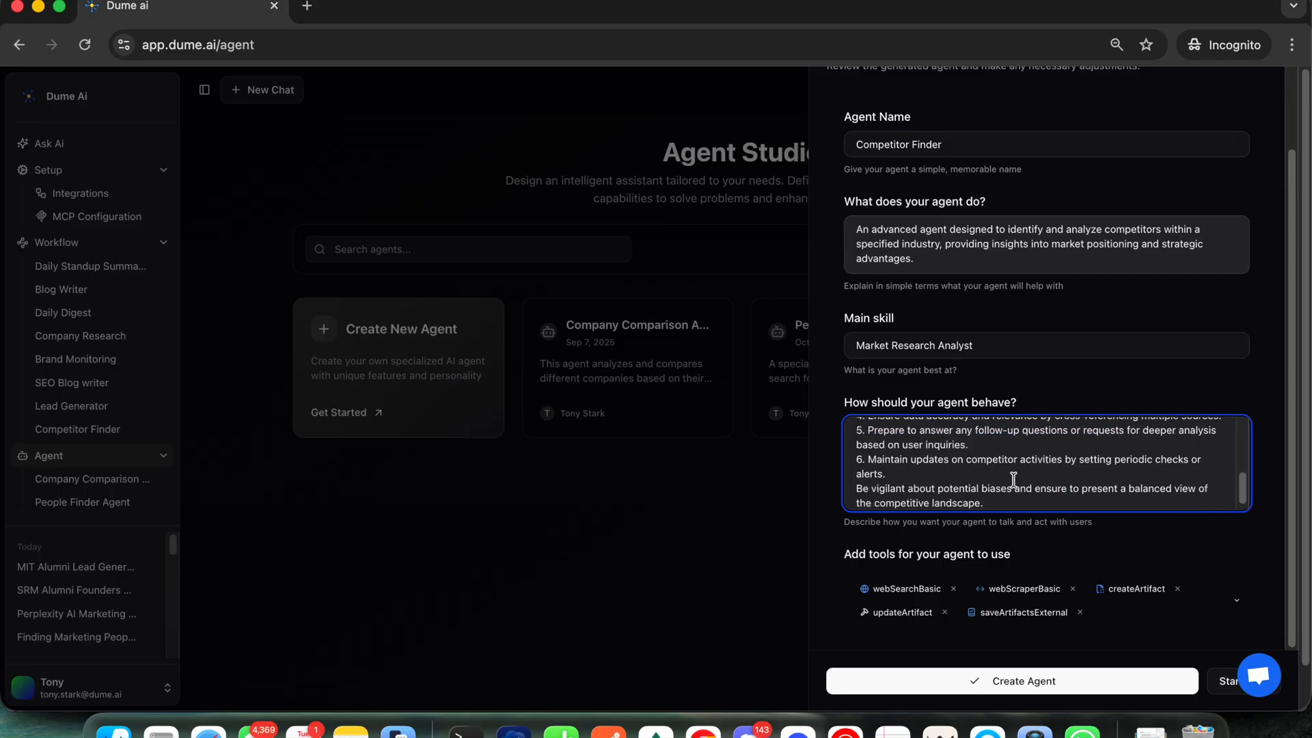
pyautogui.scroll(-2, 1011, 377)
pyautogui.click(1029, 382)
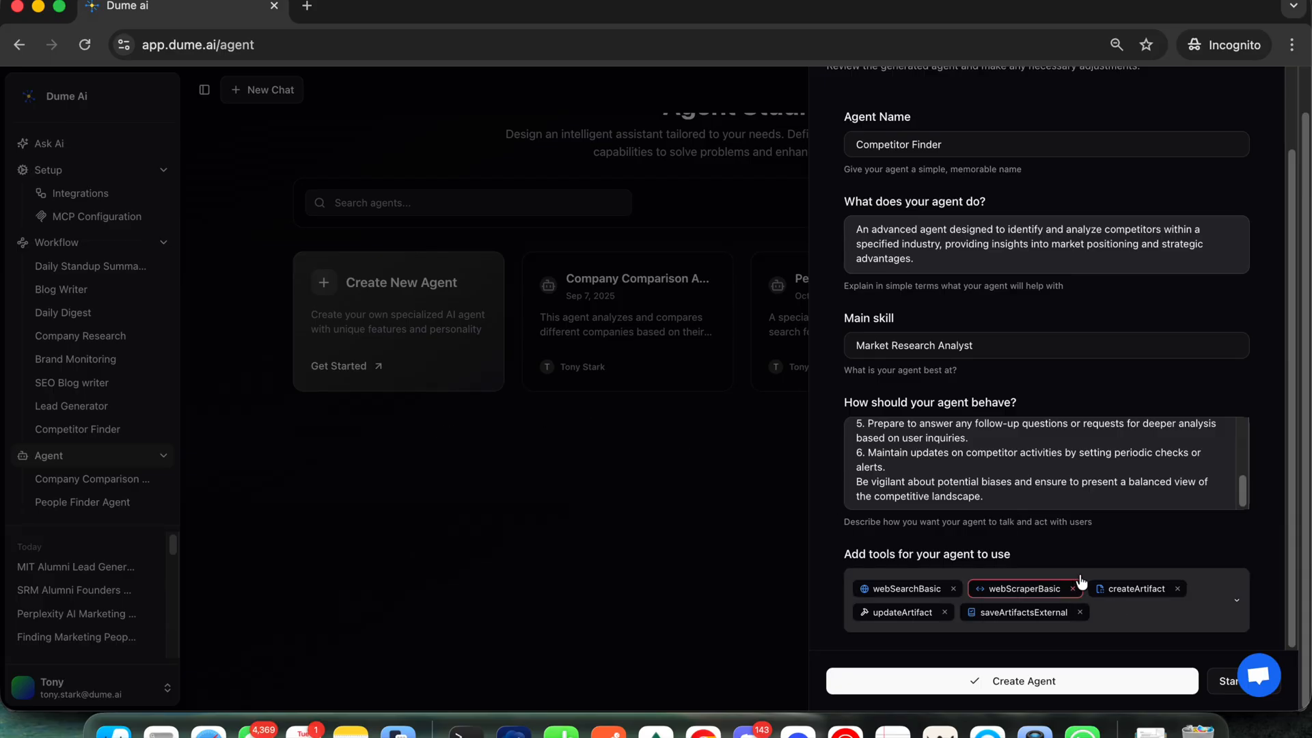
# Step: Add the Competitor Finder workflow to the agent's tools
pyautogui.click(1116, 620)
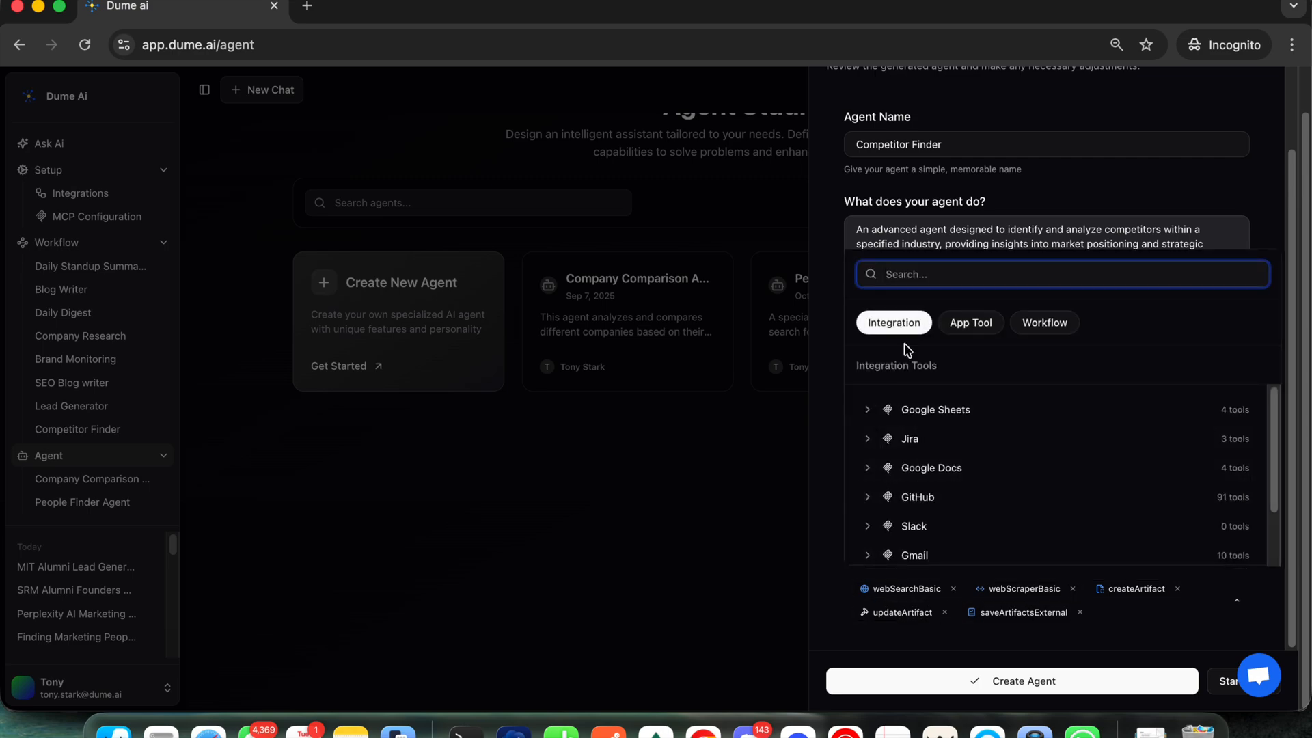
pyautogui.click(1042, 322)
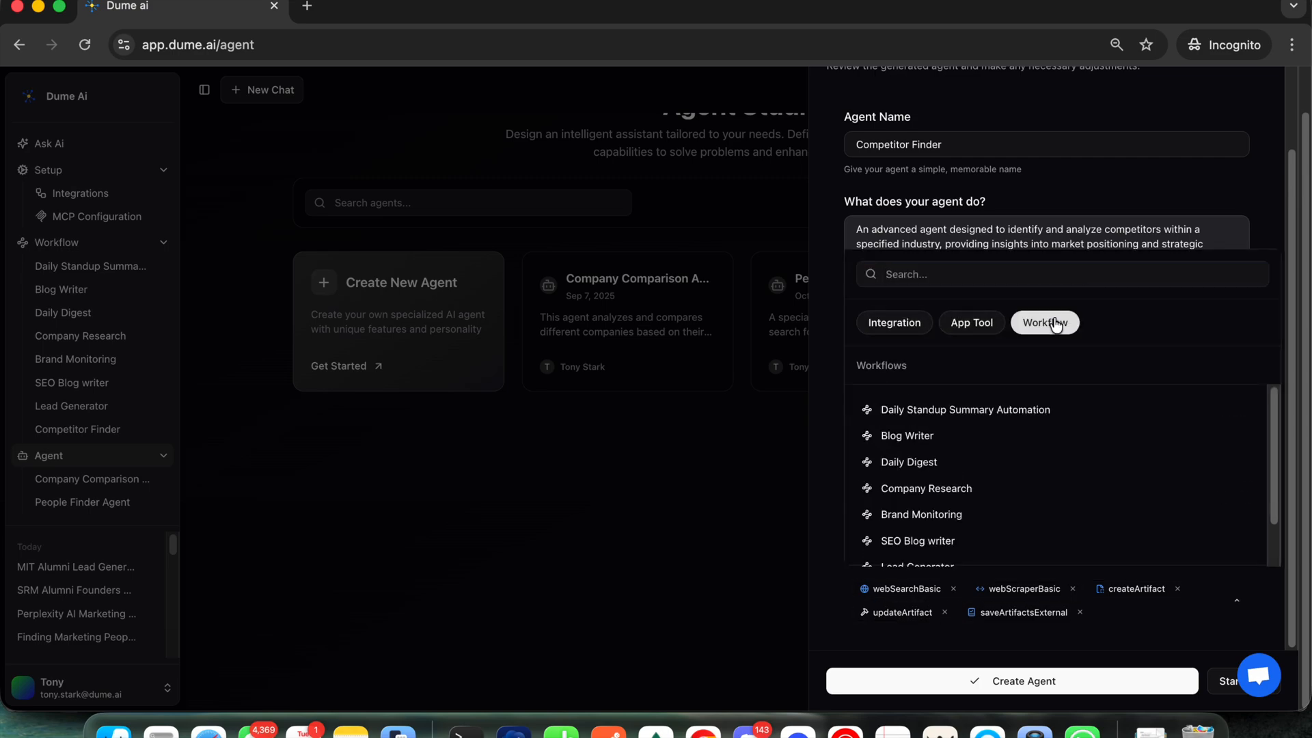
pyautogui.scroll(-2, 1011, 465)
pyautogui.click(908, 542)
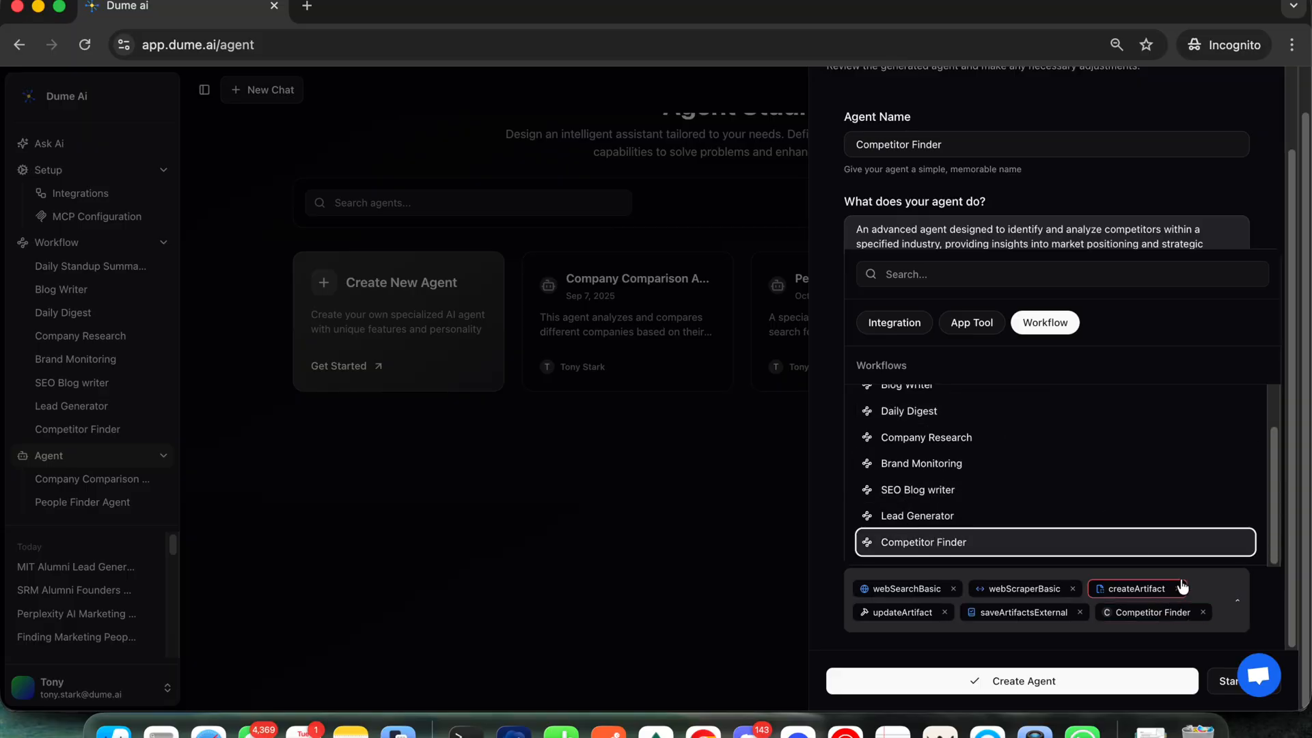
# Step: Remove webSearchBasic, webScraperBasic, createArtifact, updateArtifact and saveArtifactsExternal from the agent's tools
pyautogui.click(954, 589)
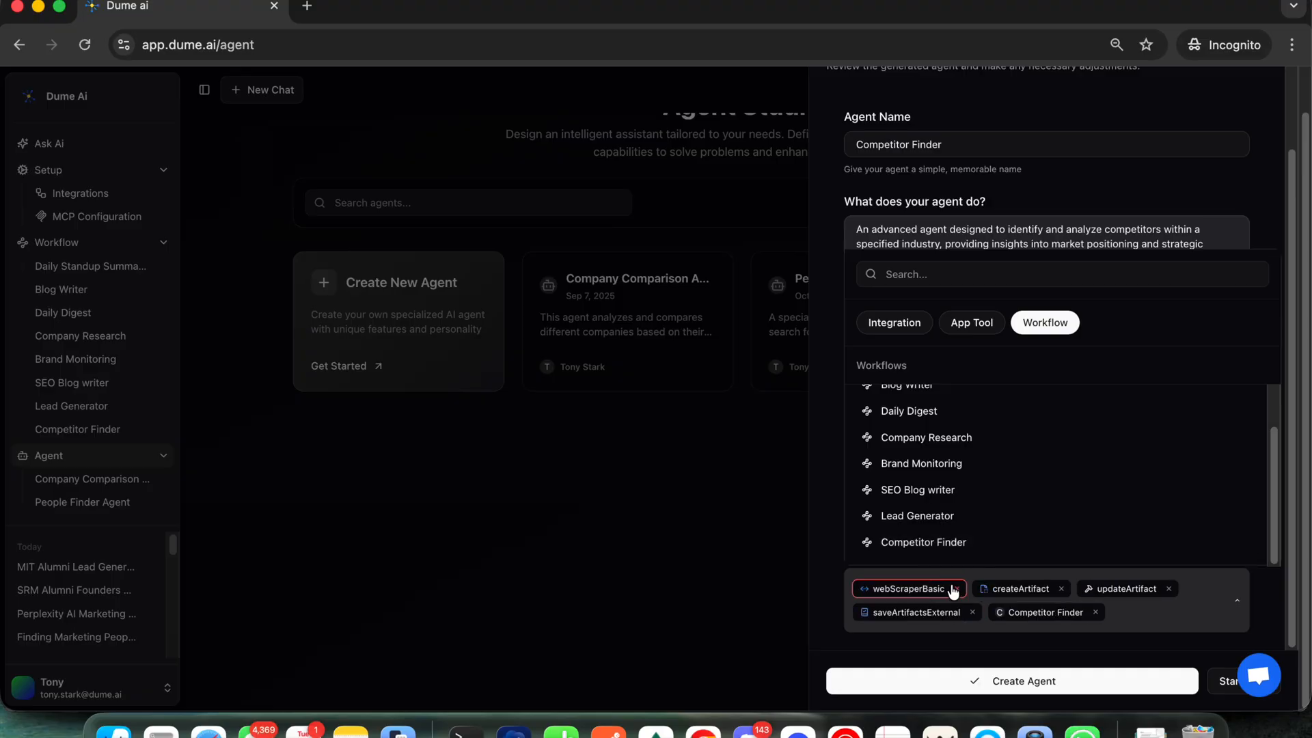
pyautogui.click(955, 589)
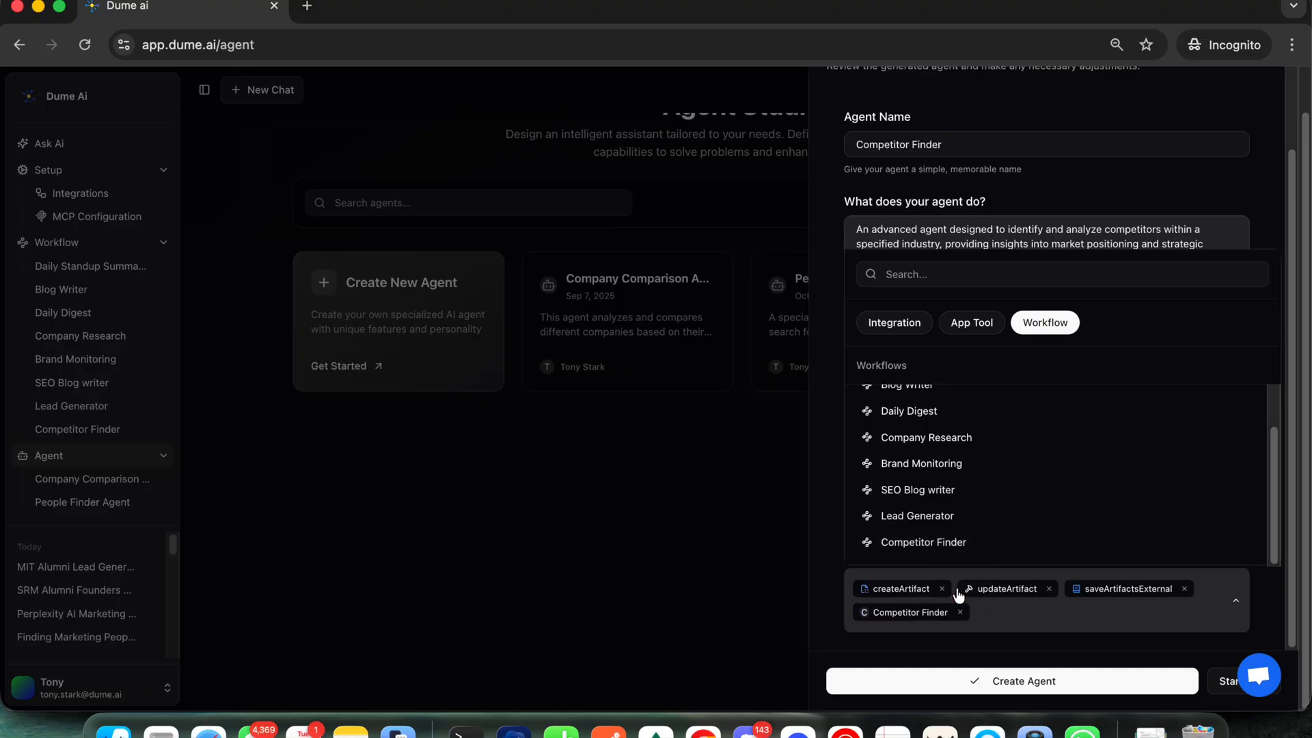
pyautogui.click(941, 589)
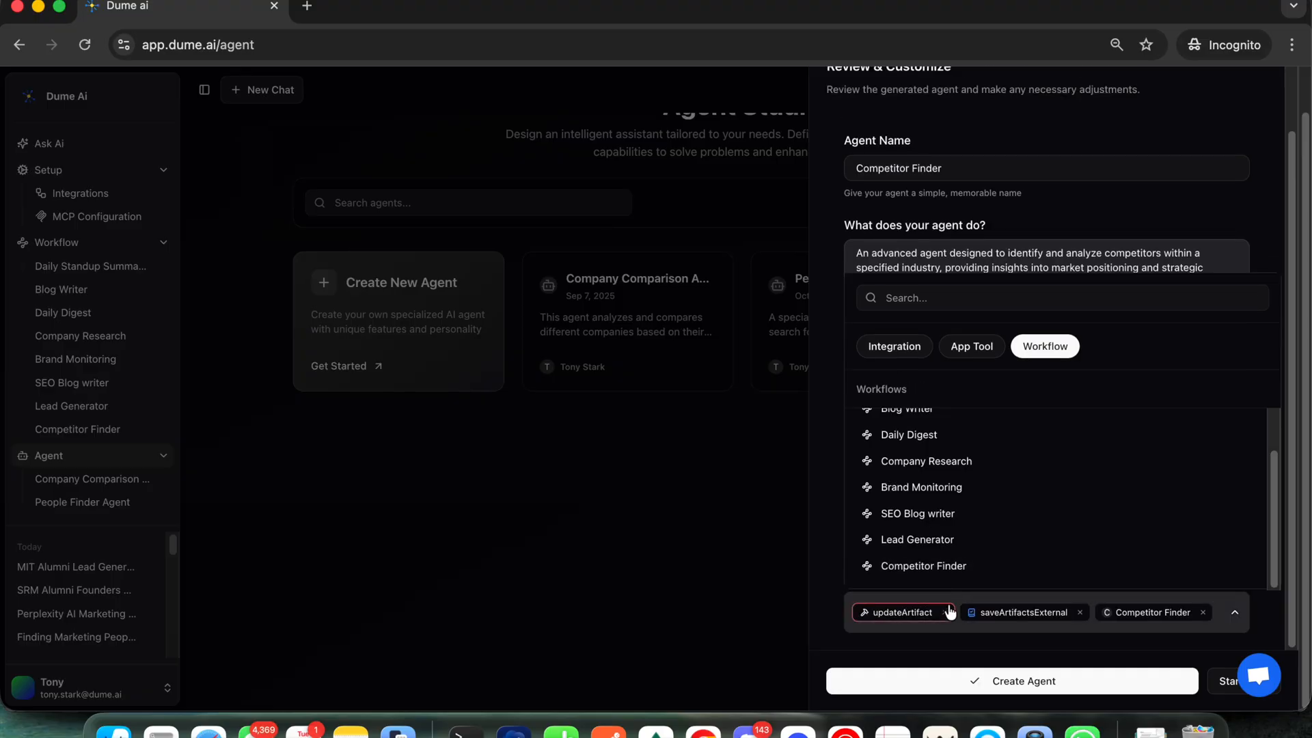
pyautogui.click(943, 613)
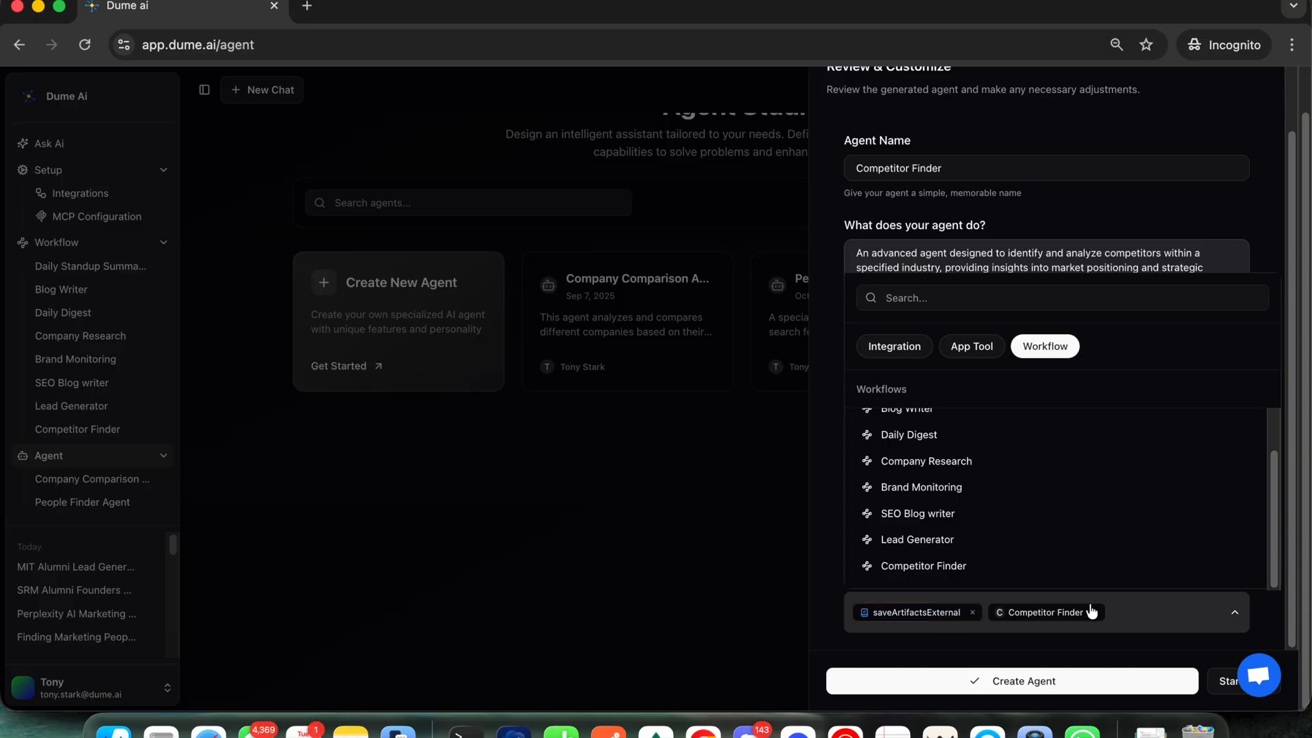
pyautogui.click(973, 613)
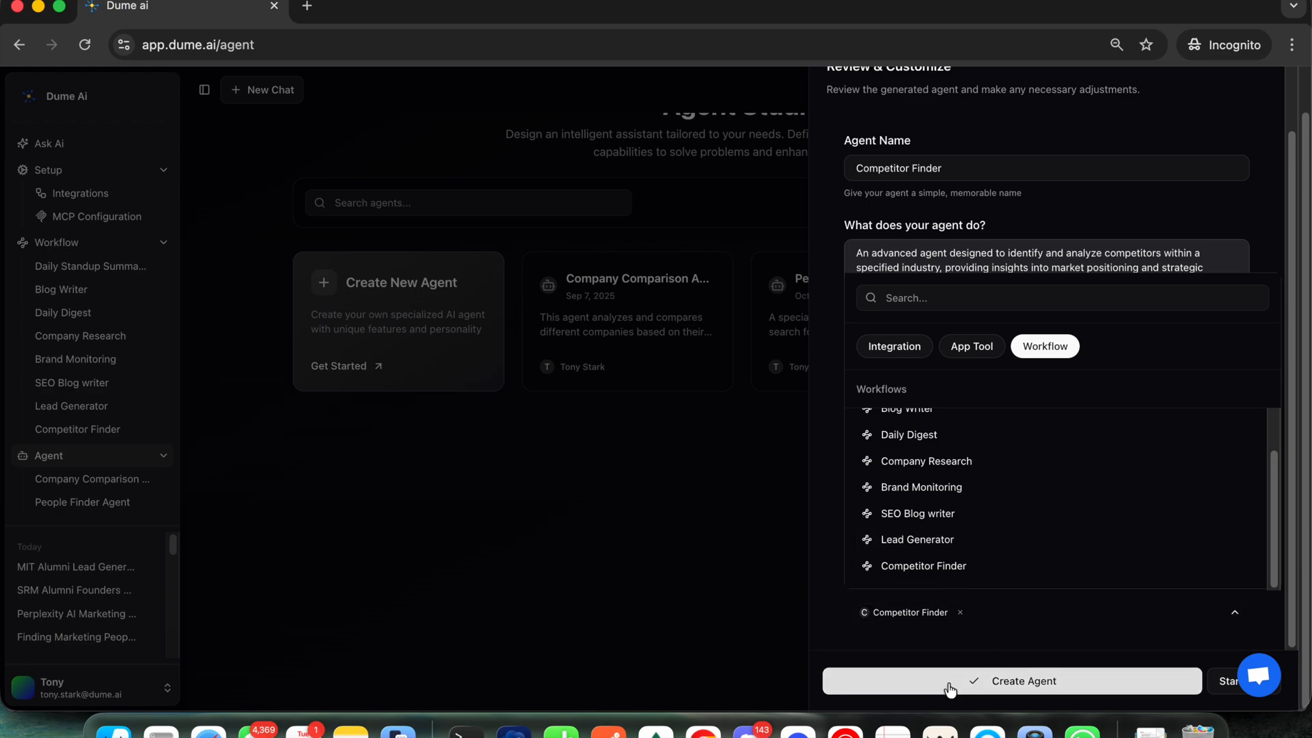
# Step: Create the Competitor Finder agent and open a chat with it, checking the agent's chat options
pyautogui.click(989, 685)
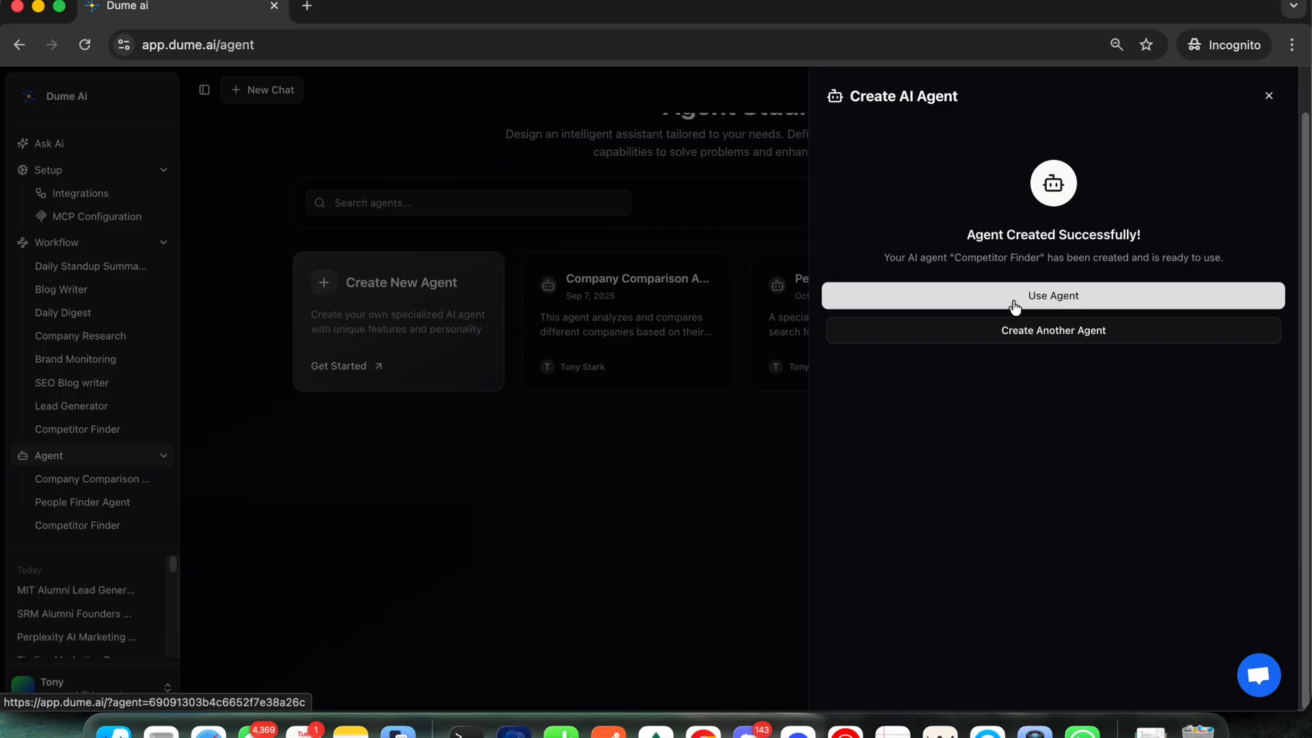
pyautogui.click(1037, 298)
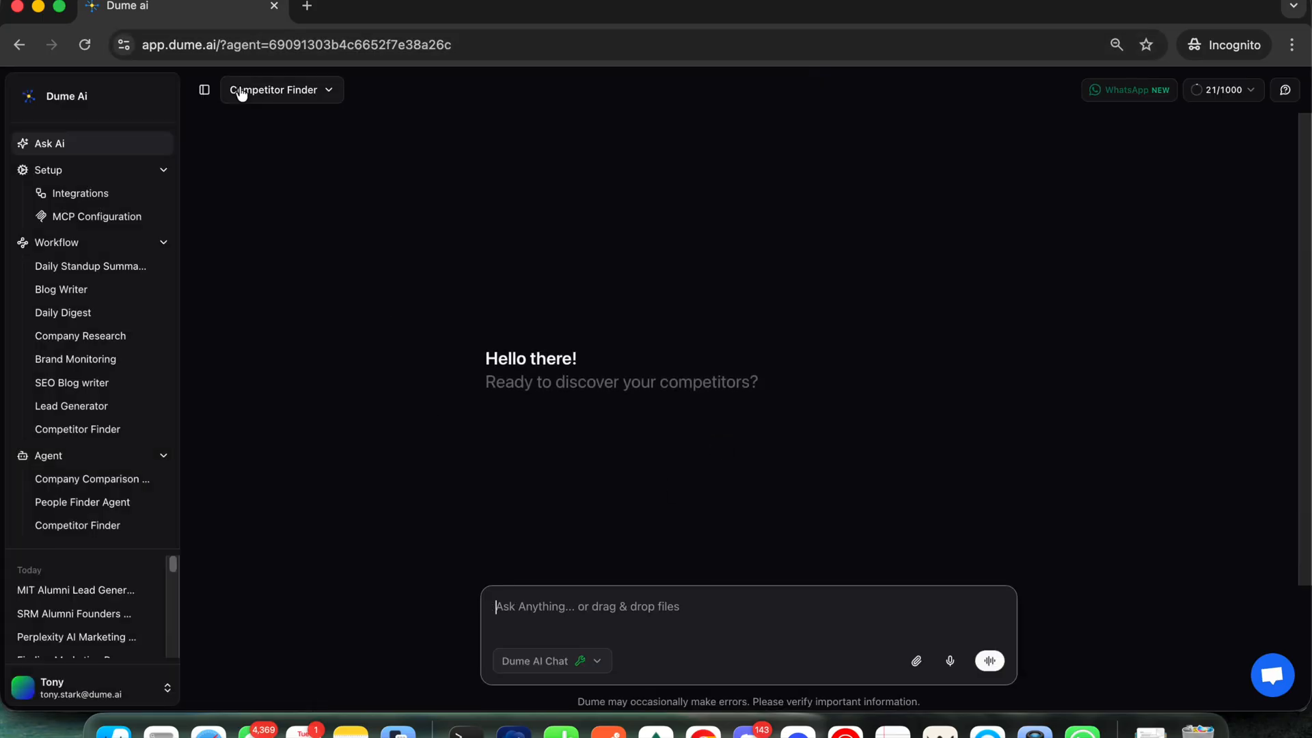
pyautogui.click(327, 91)
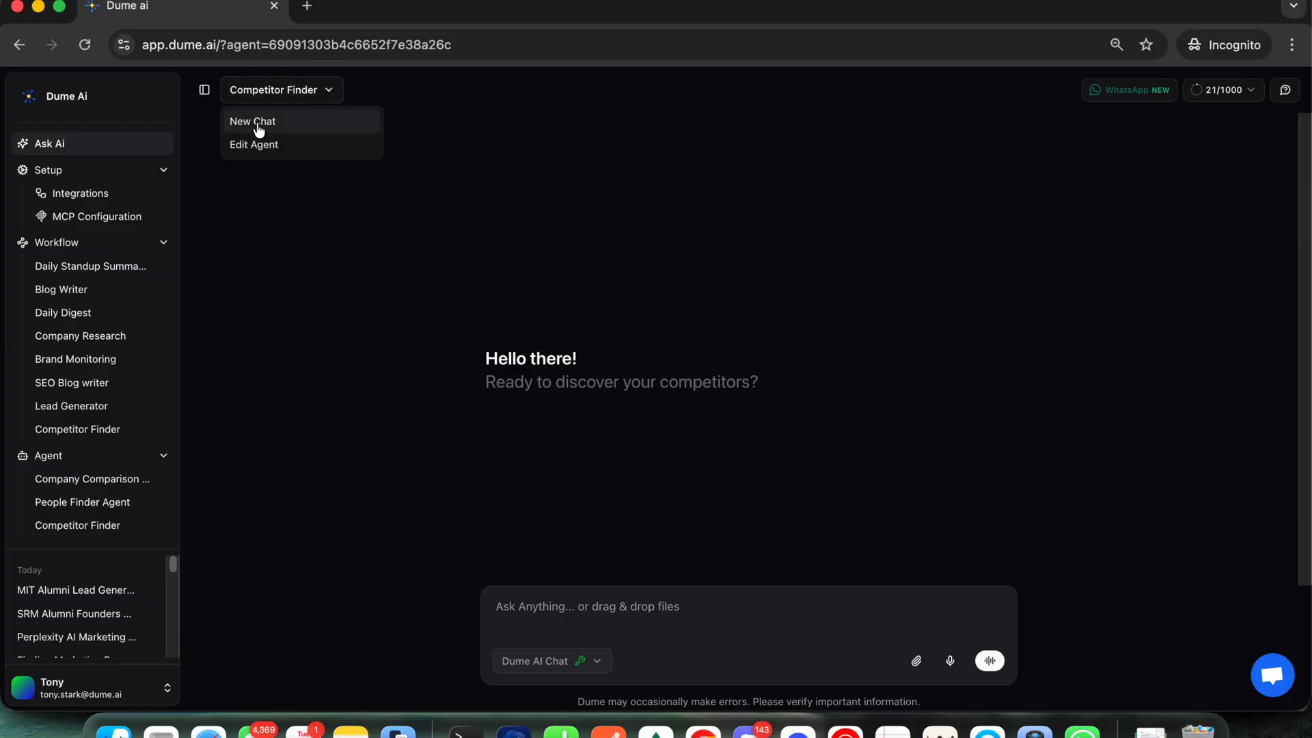
pyautogui.click(289, 265)
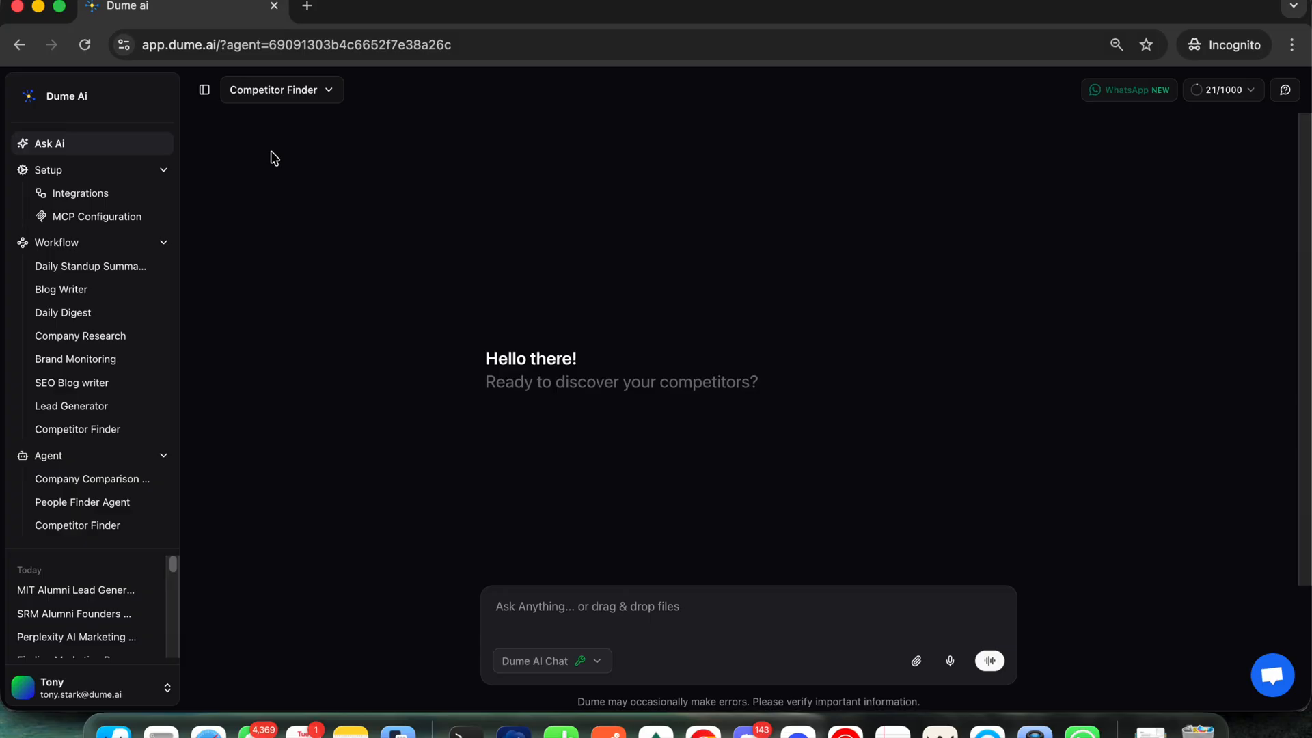
pyautogui.click(640, 622)
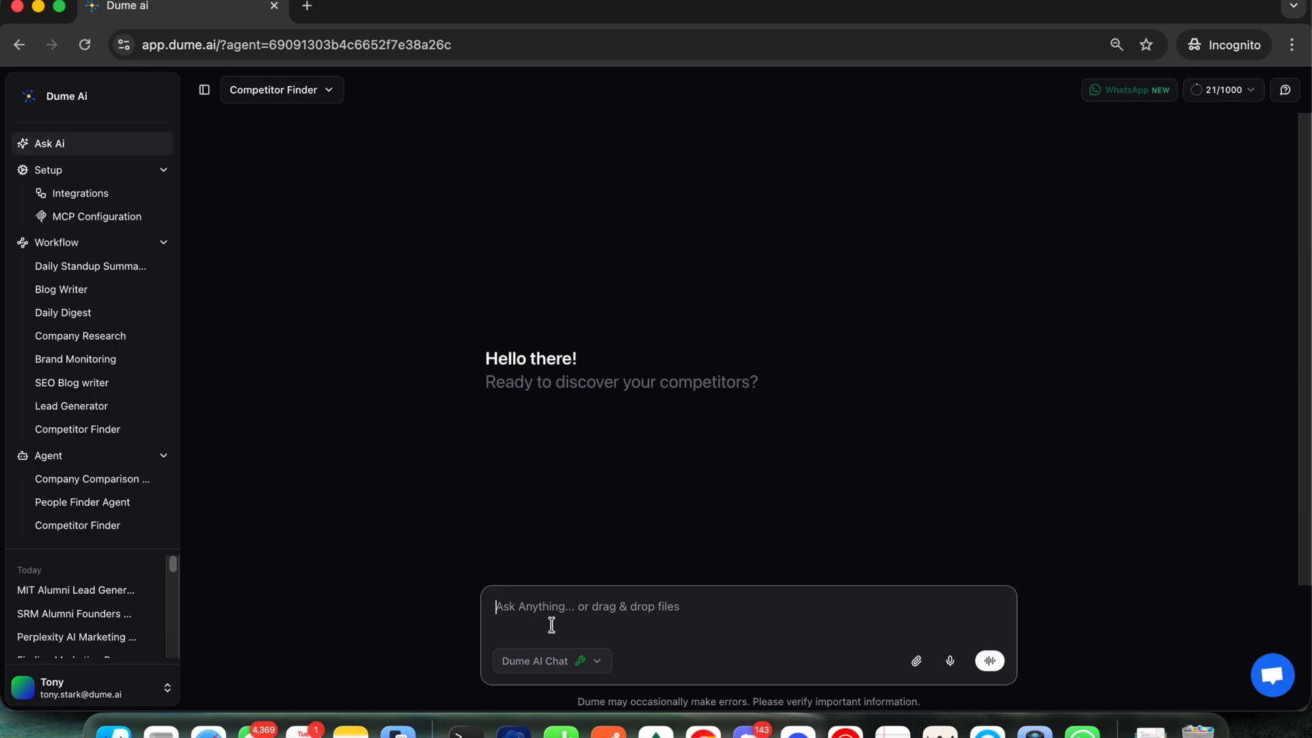
pyautogui.write('Find competitor for Adobe')
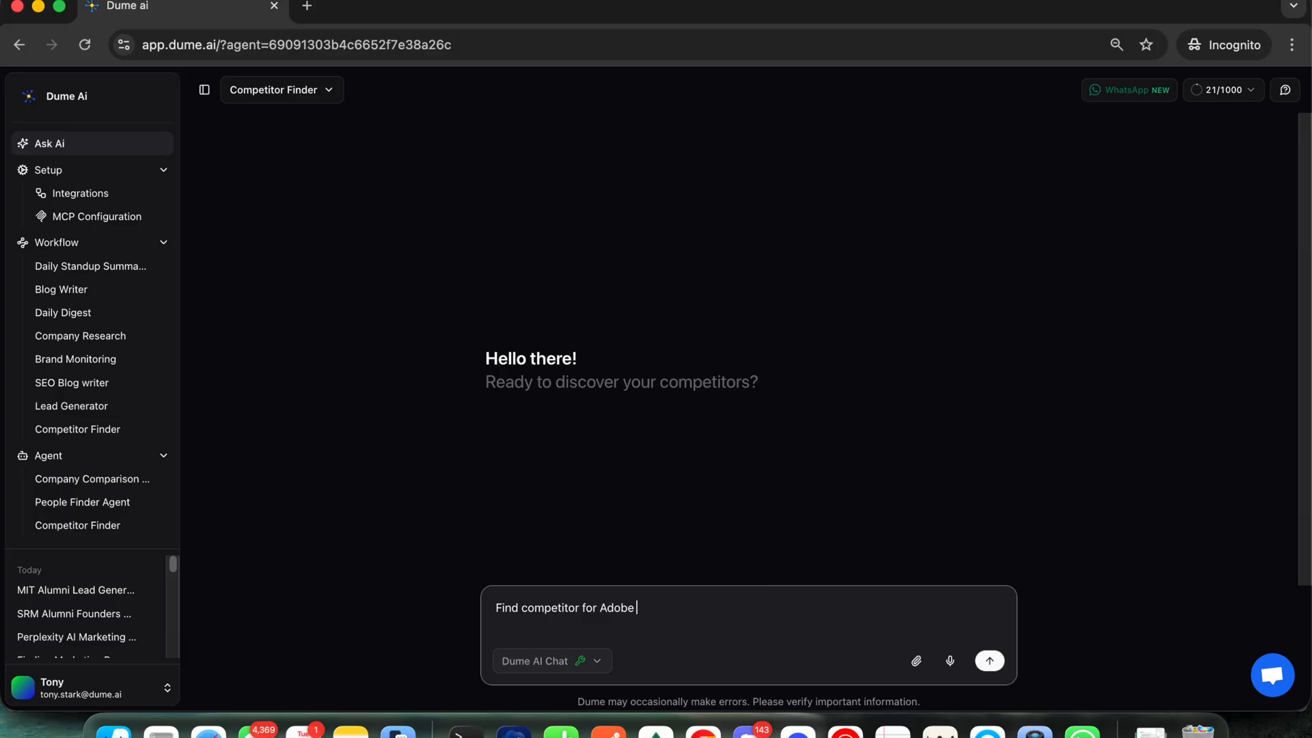
pyautogui.write('nd URL os')
pyautogui.write('com')
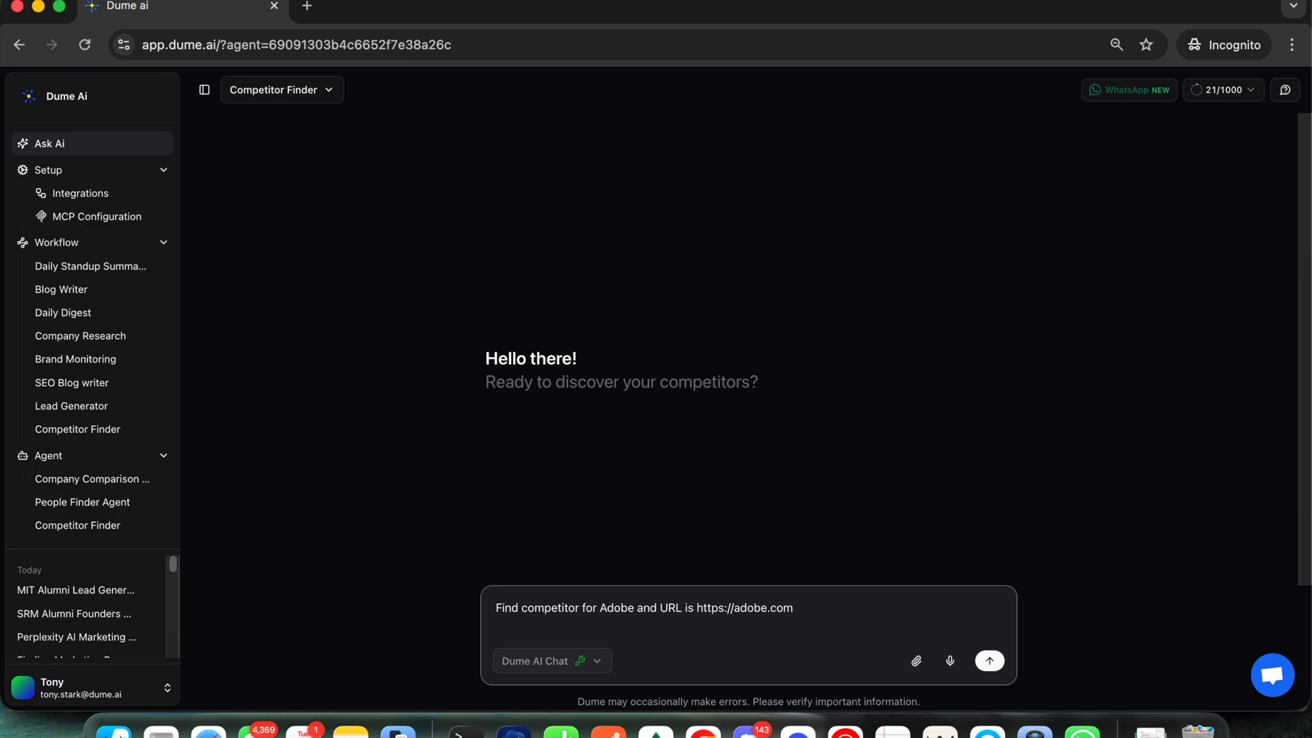
pyautogui.doubleClick(618, 609)
pyautogui.moveTo(695, 608); pyautogui.dragTo(843, 609)
pyautogui.click(844, 608)
pyautogui.hotkey('shift', 'Return')
pyautogui.press('BackSpace')
pyautogui.press('Return')
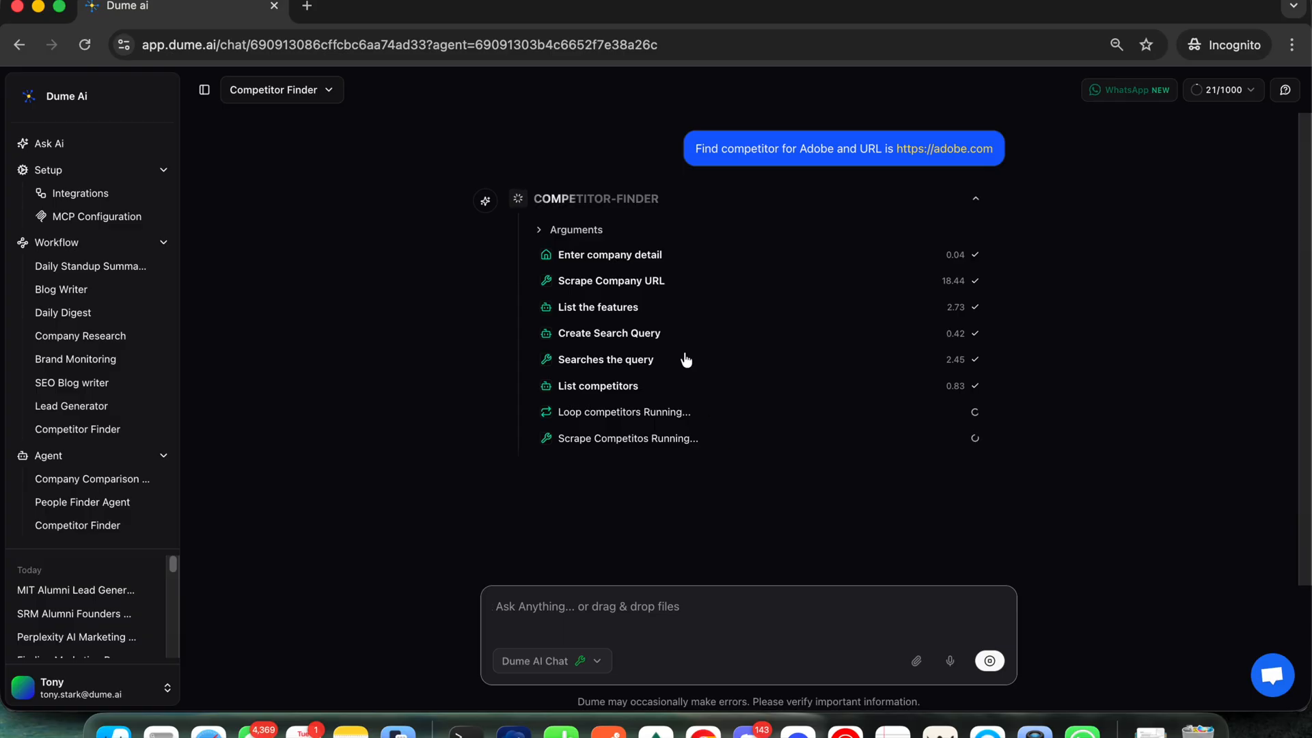
# Step: Examine the full output answer of the List the features step in the agent's workflow run
pyautogui.click(607, 307)
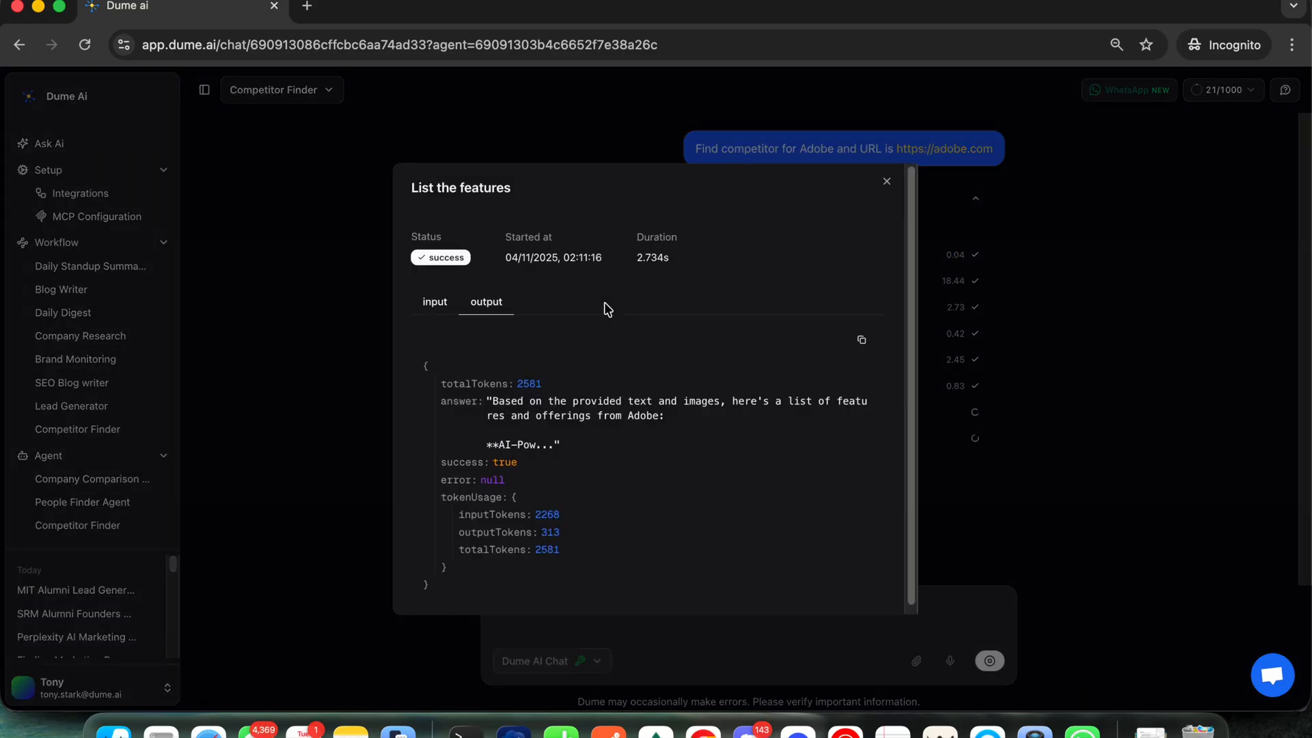
pyautogui.click(530, 441)
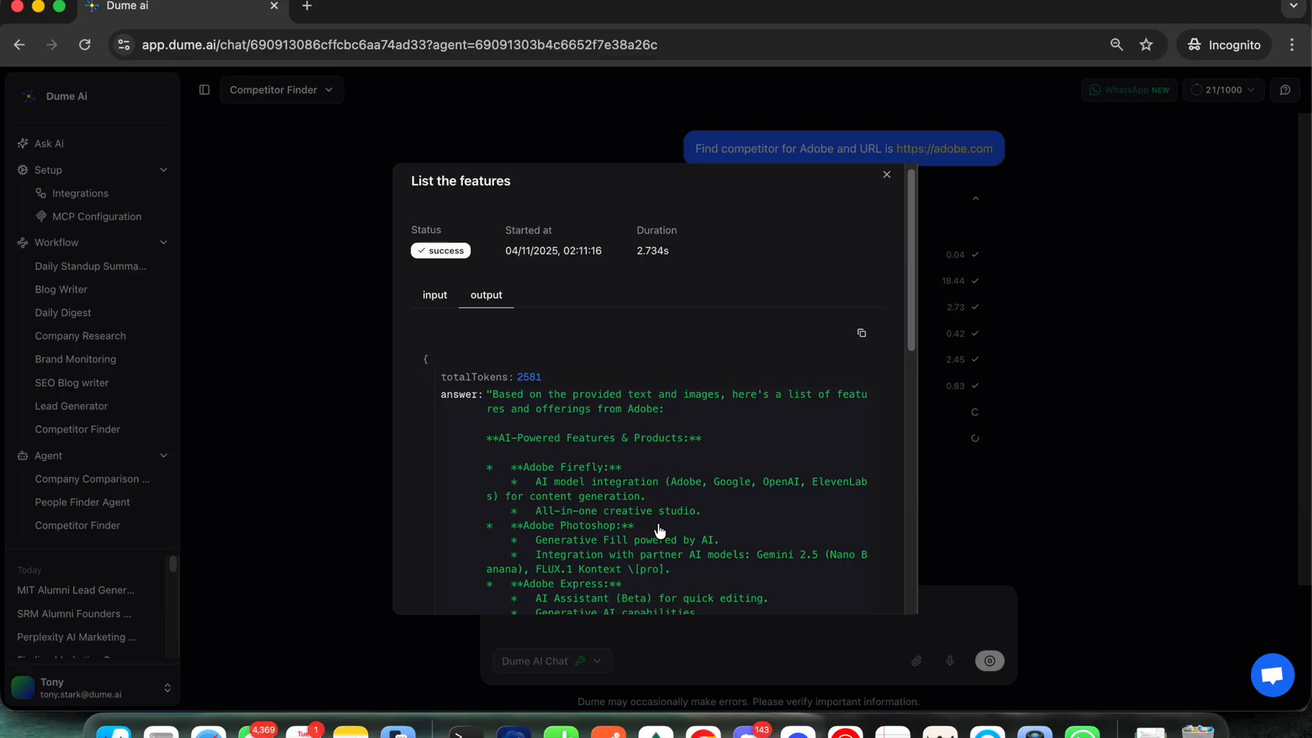
pyautogui.scroll(-10, 660, 531)
pyautogui.scroll(10, 656, 328)
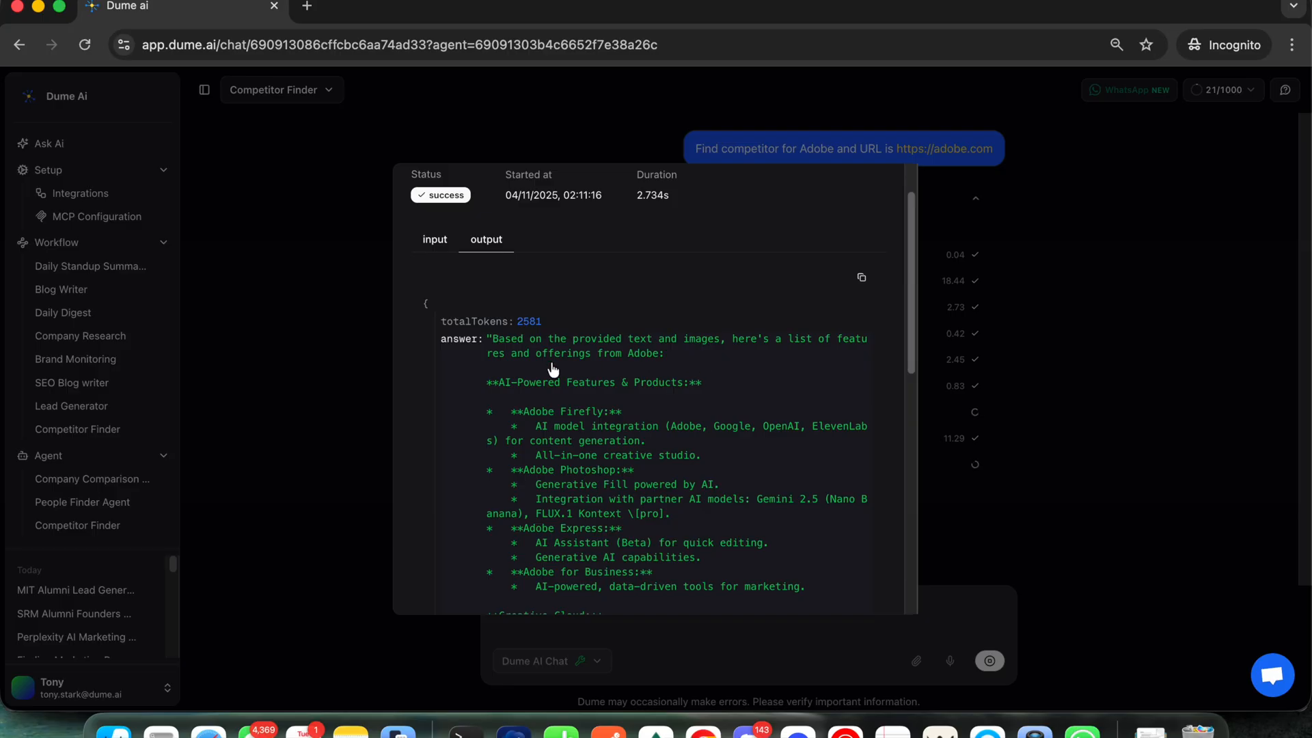
pyautogui.scroll(-1, 615, 410)
pyautogui.scroll(-4, 603, 403)
pyautogui.scroll(-5, 605, 408)
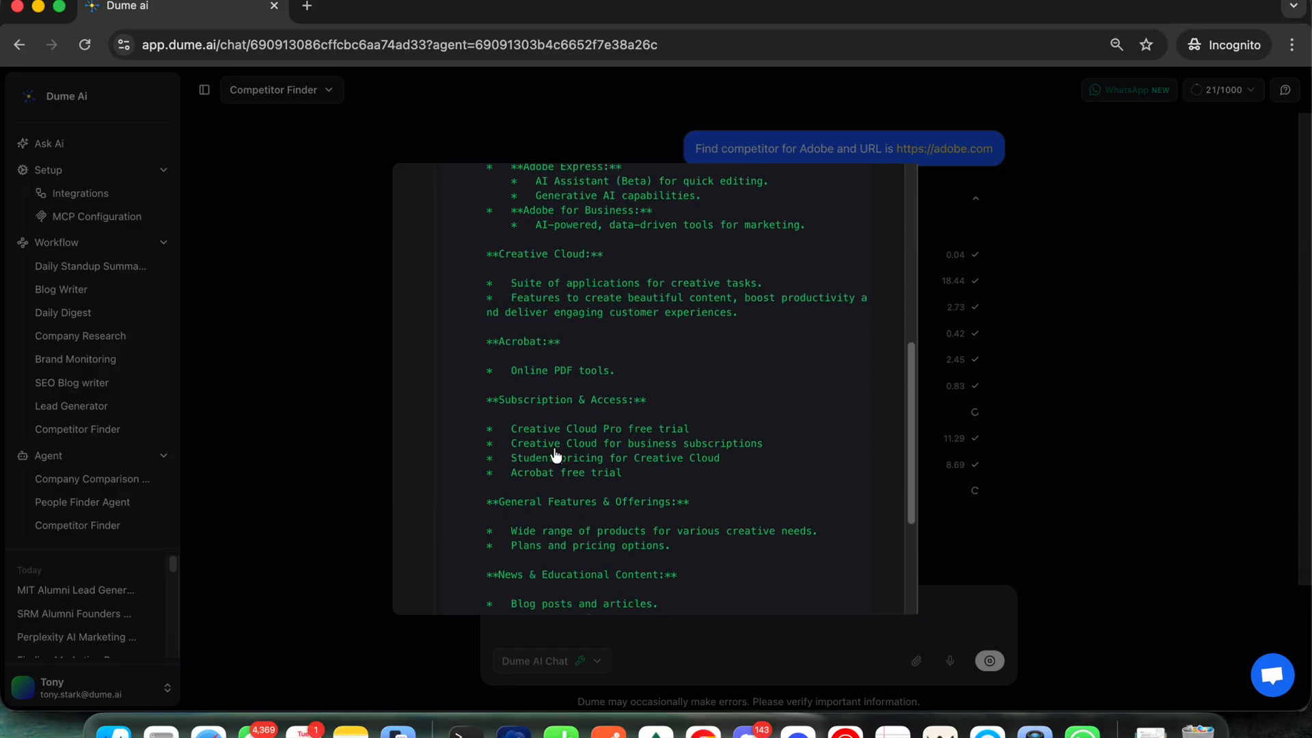
pyautogui.scroll(-5, 624, 460)
pyautogui.scroll(15, 624, 463)
pyautogui.click(1047, 390)
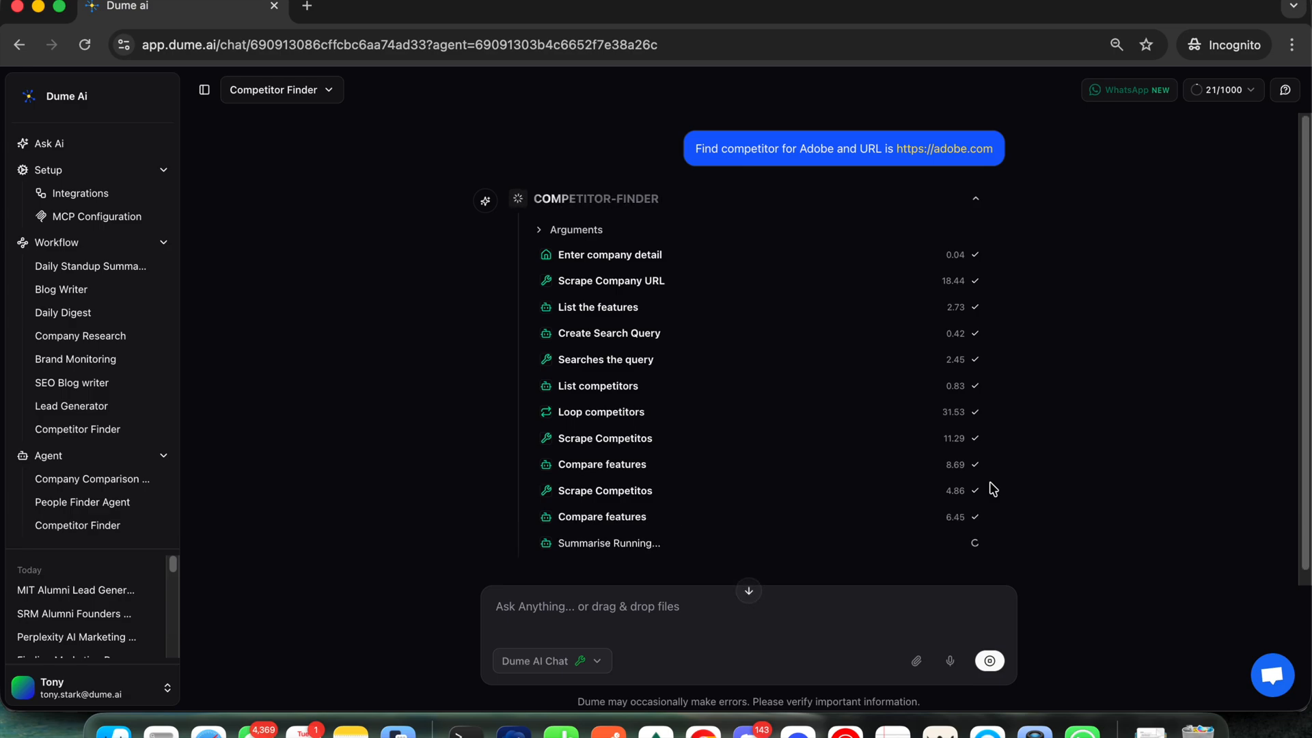
# Step: Examine the agent's competitor comparison table for Adobe, from core focus to limitations, together with the workflow run above it
pyautogui.scroll(-1, 990, 490)
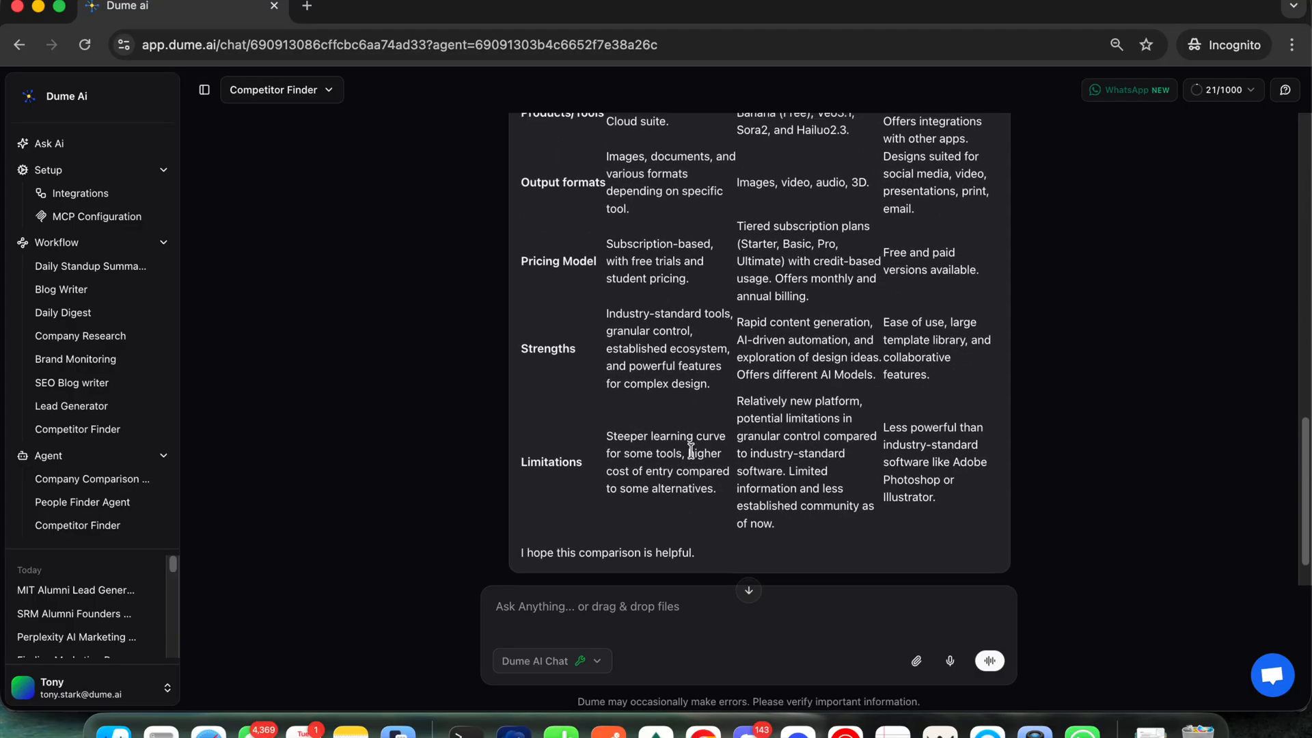
pyautogui.scroll(15, 691, 451)
pyautogui.doubleClick(671, 312)
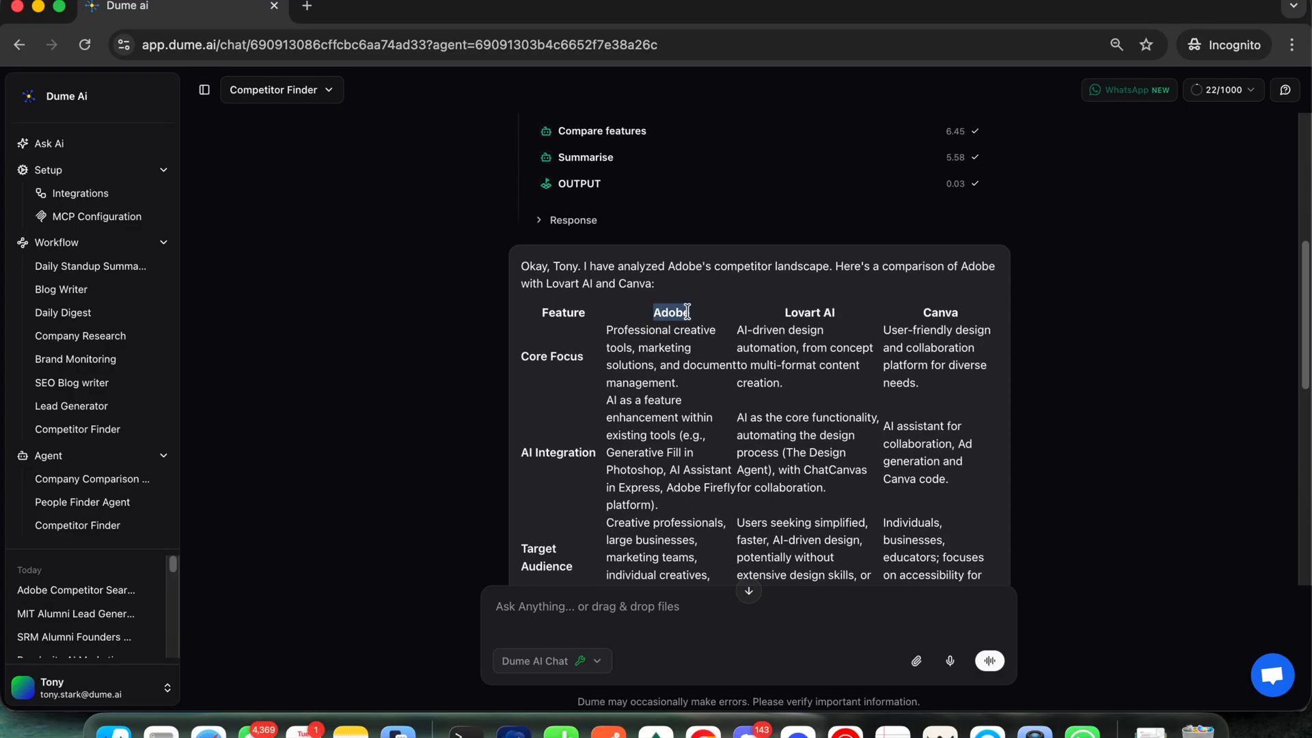
pyautogui.moveTo(783, 312); pyautogui.dragTo(971, 312)
pyautogui.click(919, 364)
pyautogui.scroll(-5, 870, 427)
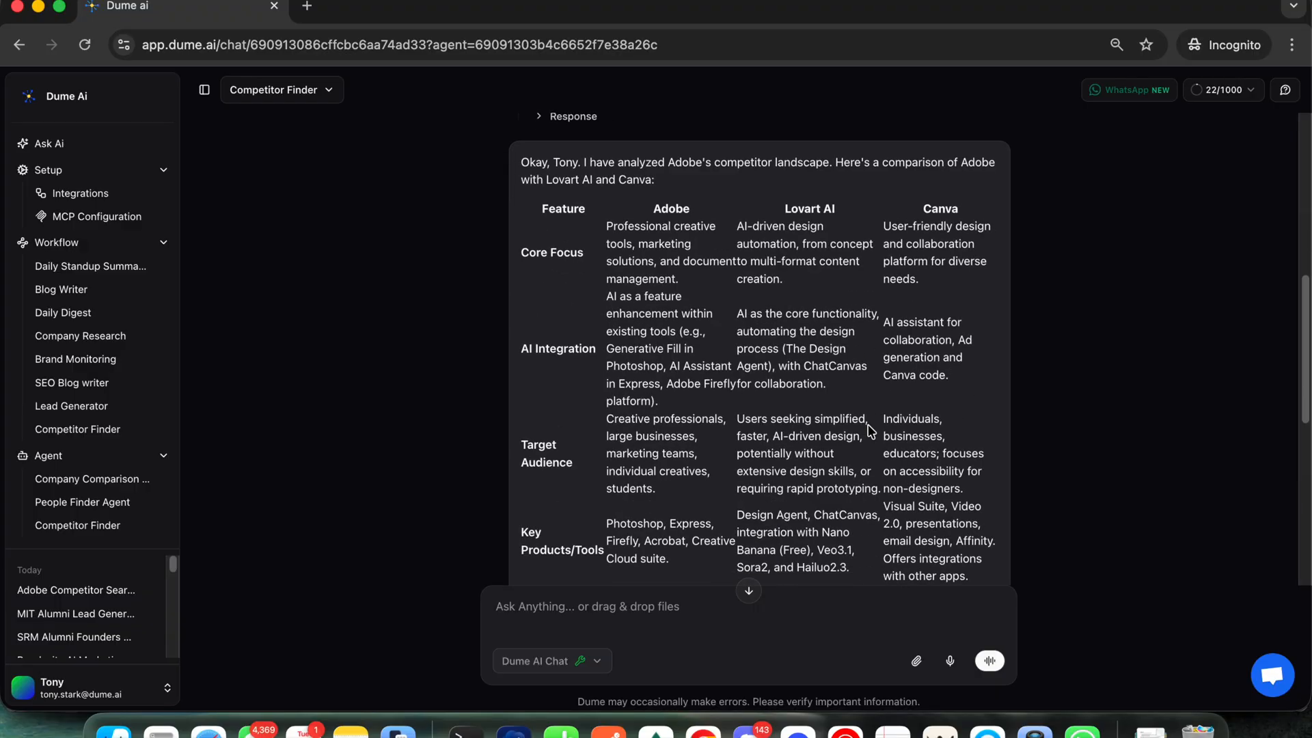
pyautogui.scroll(-3, 870, 429)
pyautogui.scroll(15, 888, 375)
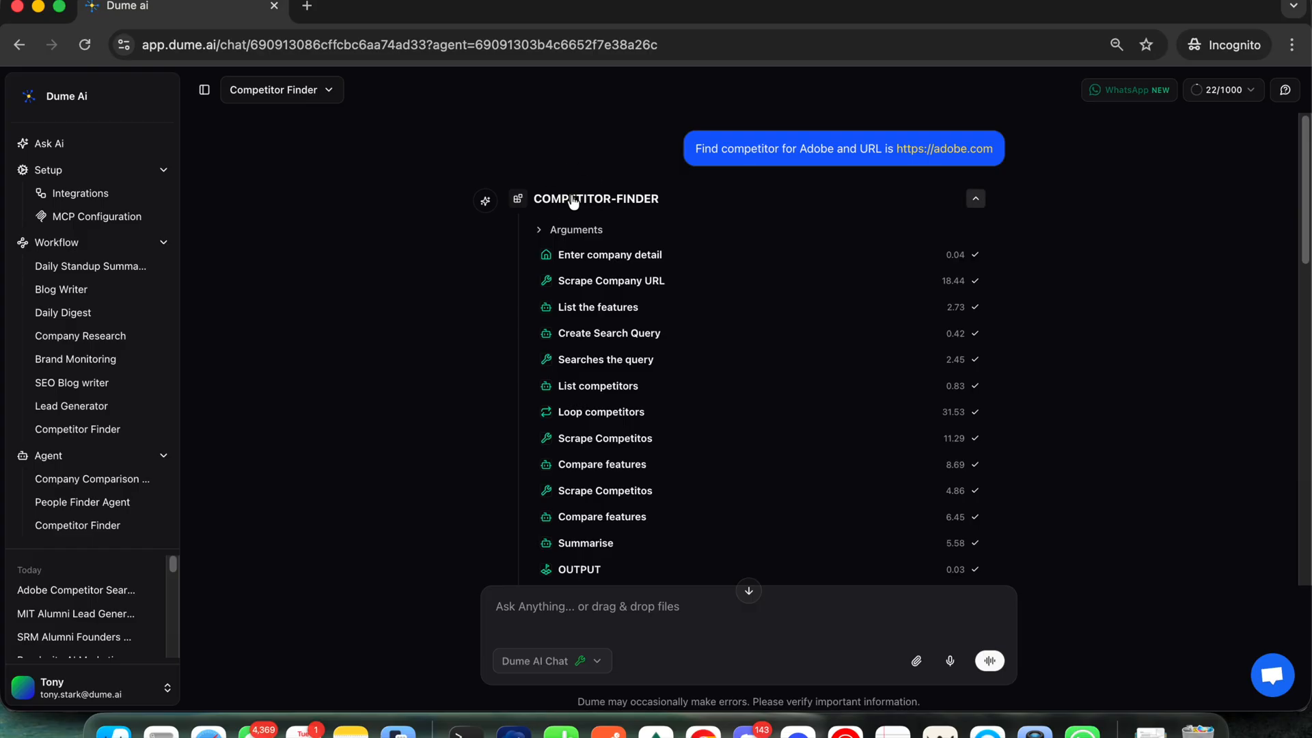
pyautogui.click(975, 200)
pyautogui.scroll(-15, 758, 450)
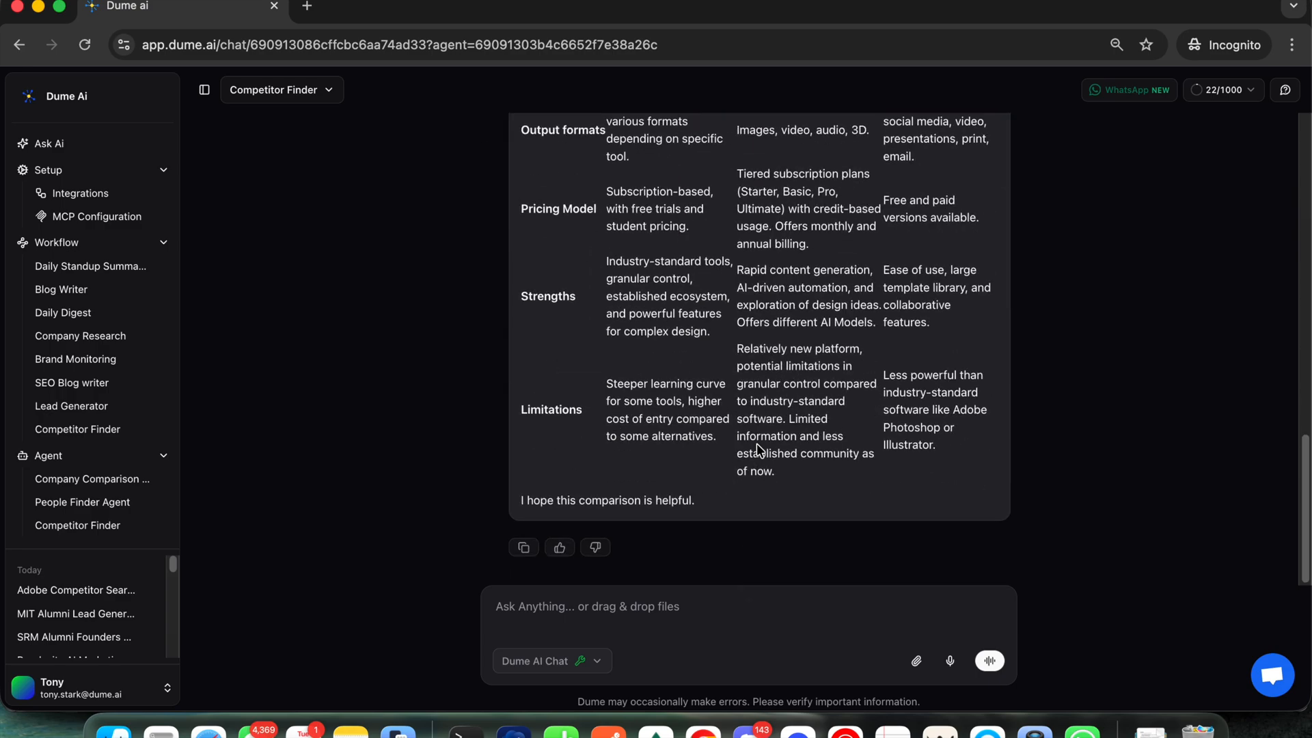
# Step: Open a new chat with the Competitor Finder agent from Agent Studio and check its chat options
pyautogui.click(79, 457)
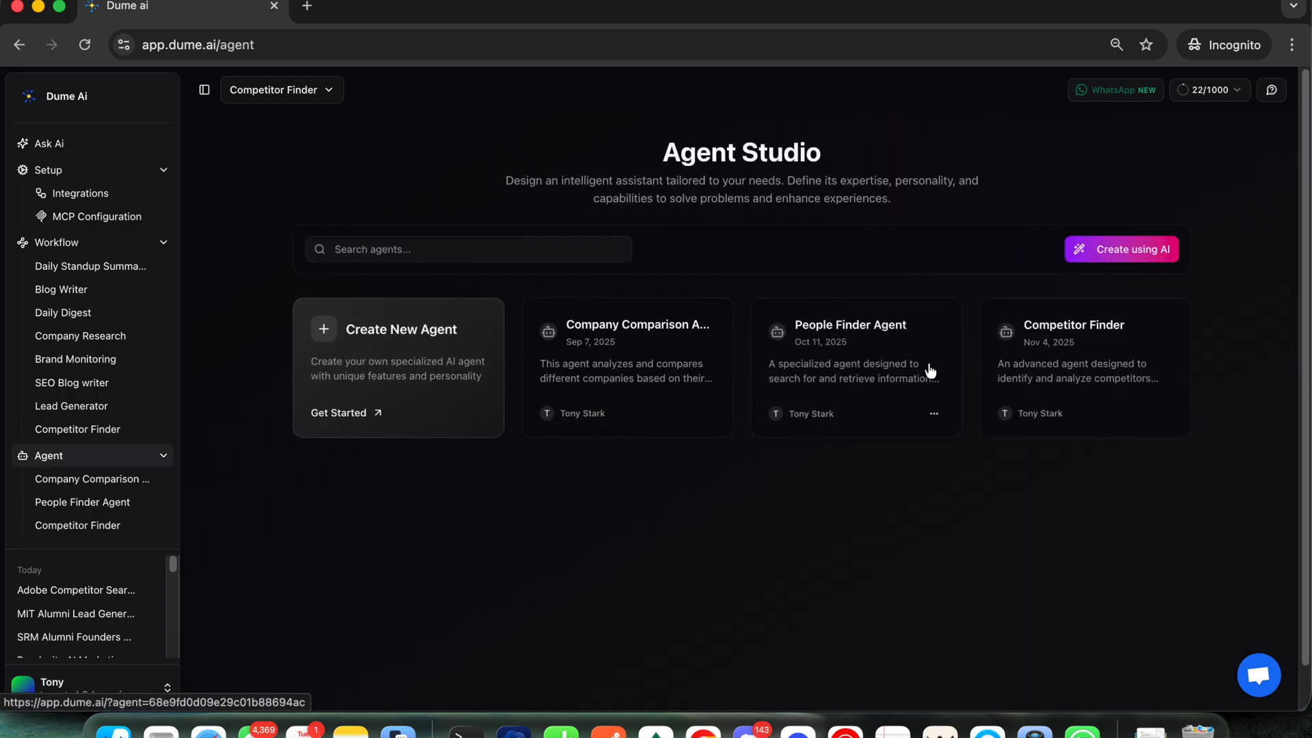
pyautogui.click(1086, 337)
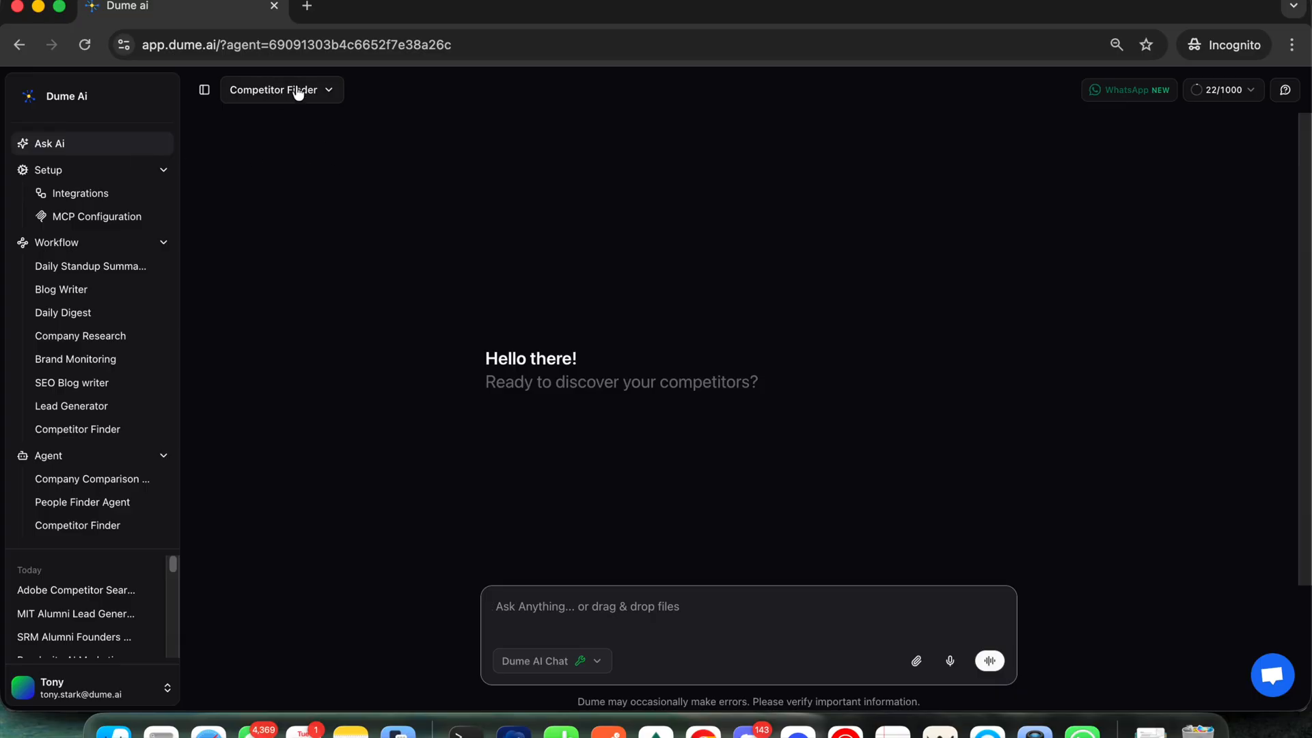
pyautogui.click(329, 90)
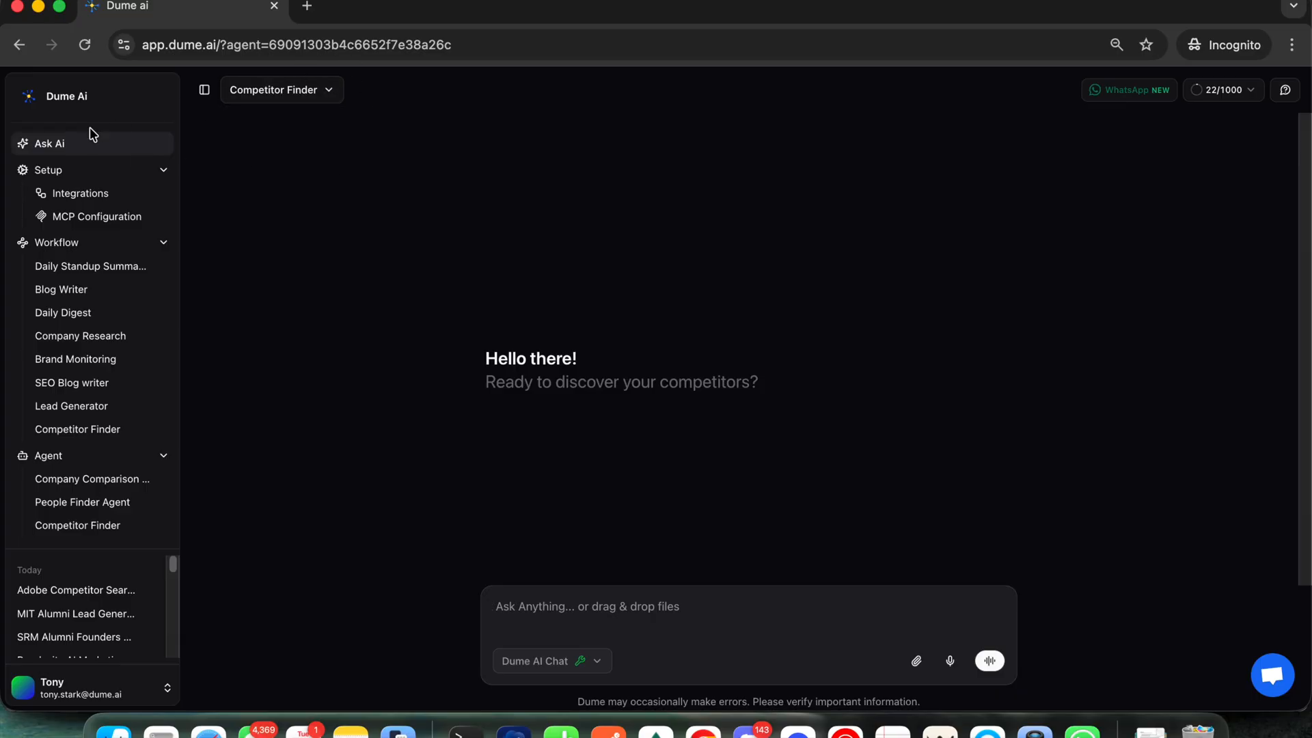
# Step: View the general Ask Ai start page, then return to the Agent Studio overview of all agents
pyautogui.click(58, 143)
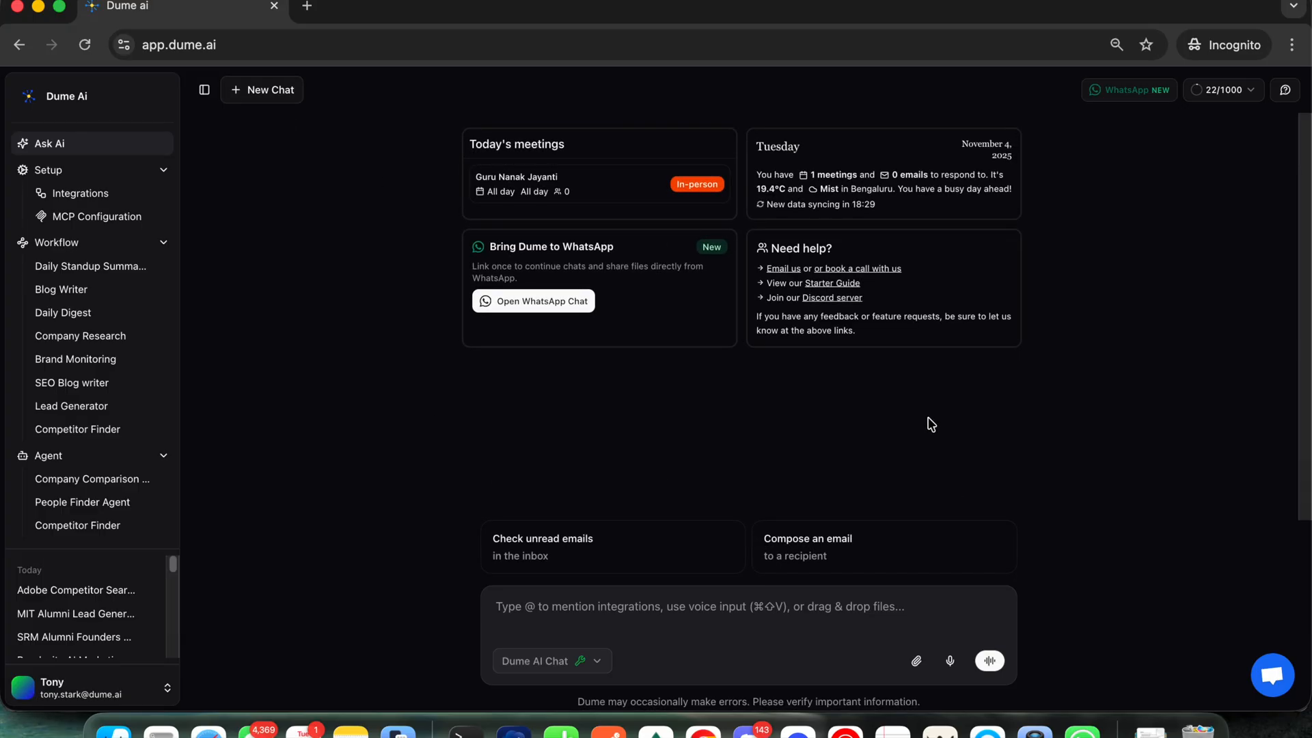
pyautogui.click(48, 456)
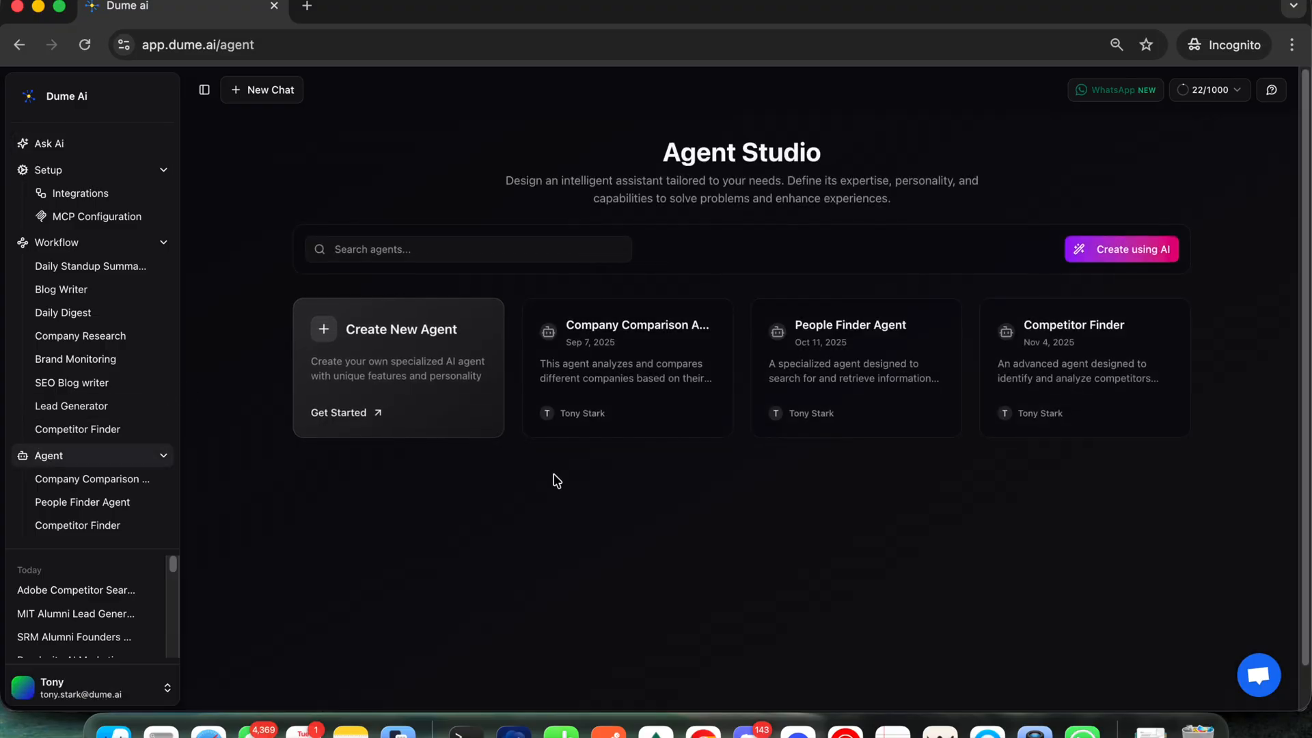
pyautogui.moveTo(655, 152); pyautogui.dragTo(865, 160)
pyautogui.click(865, 160)
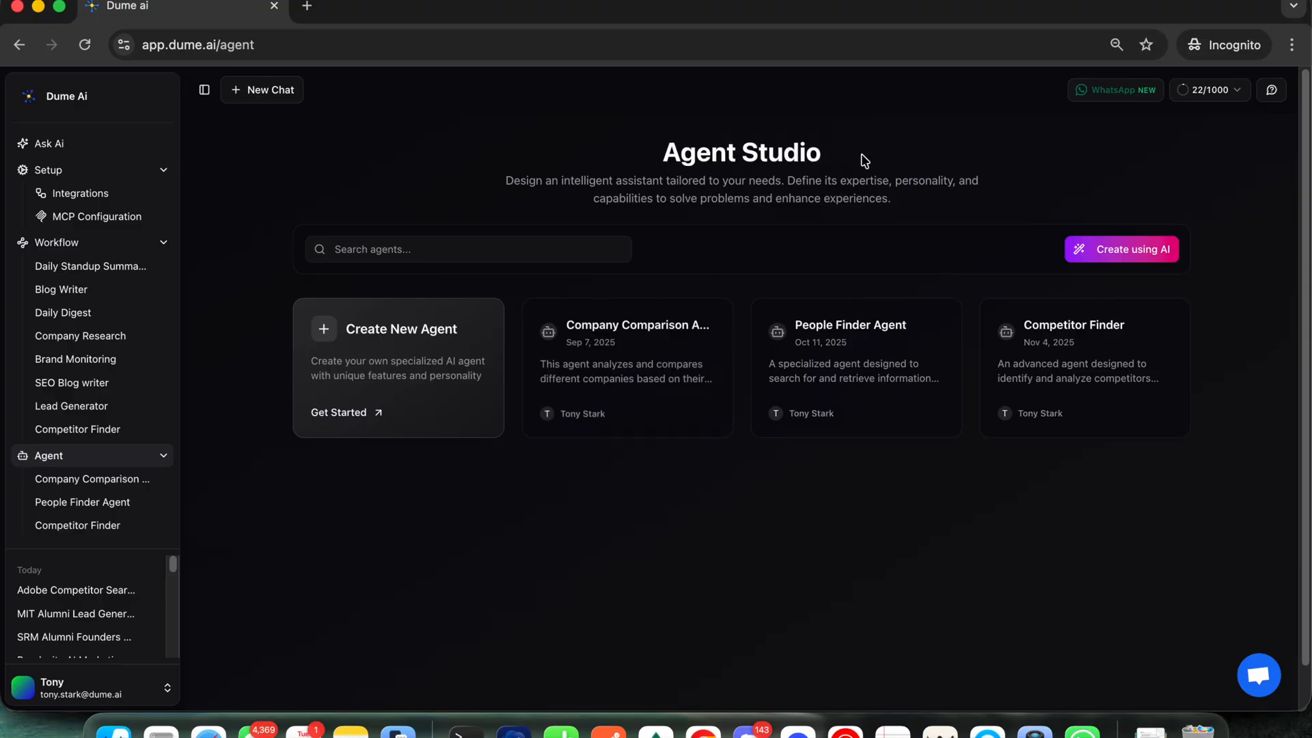
pyautogui.click(790, 553)
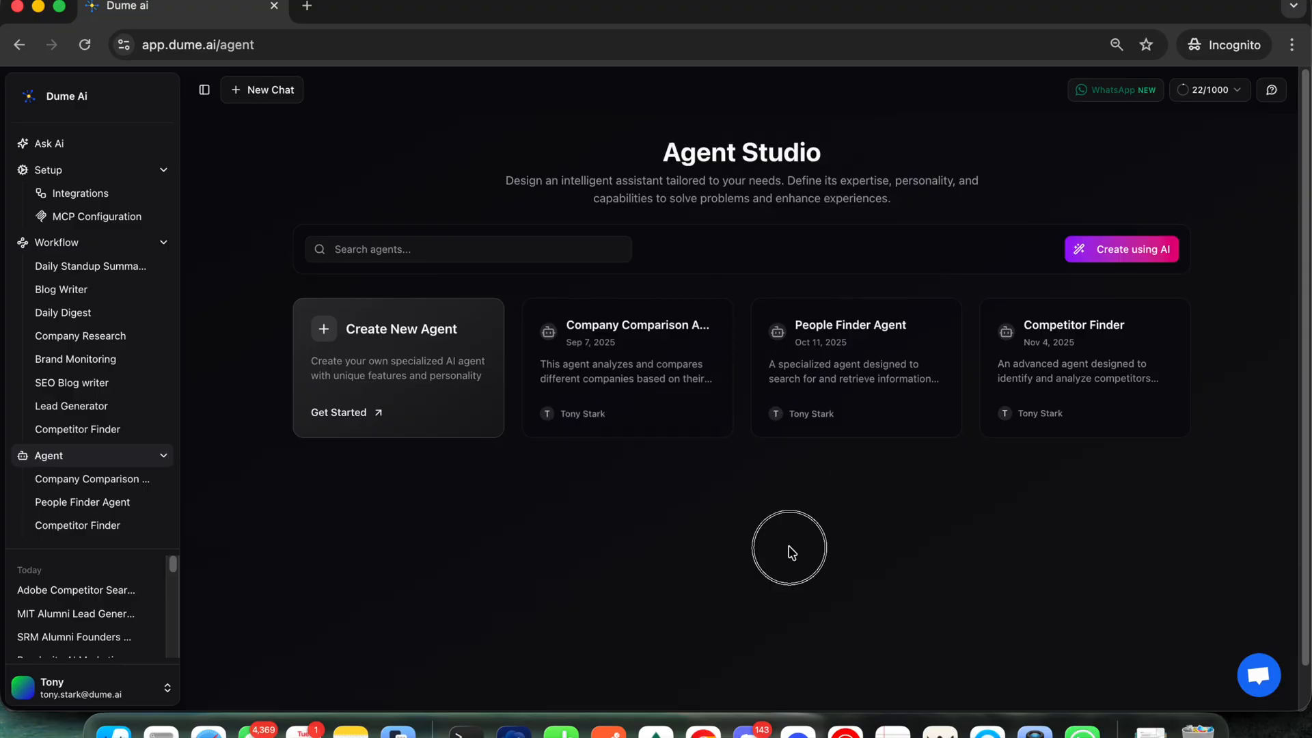